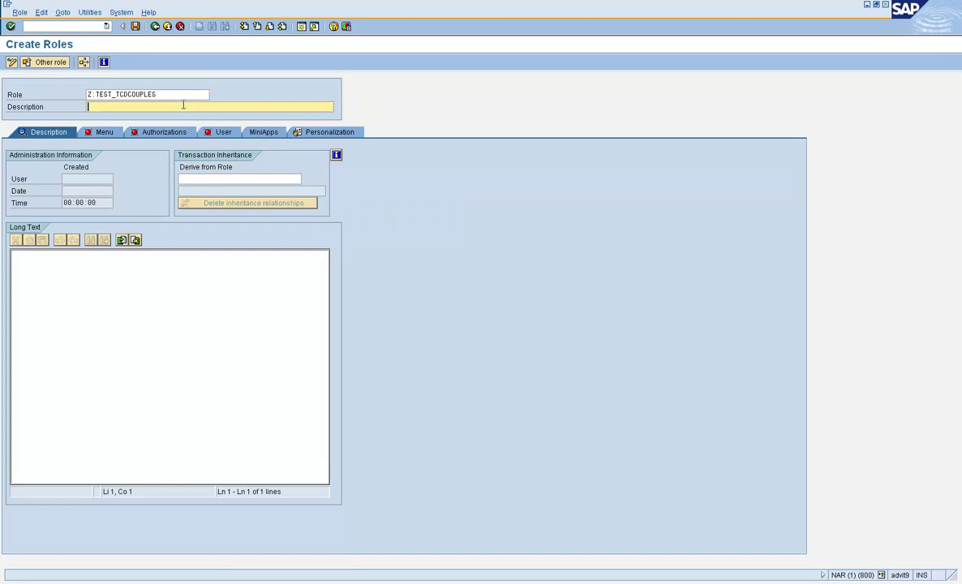
- Save Z:TEST_TCDCOUPLES with description 'Testing TCDCOUPLES table', then assign SM37 and SU53 to its menu and save
text(Testing TCDCOUPLES table)
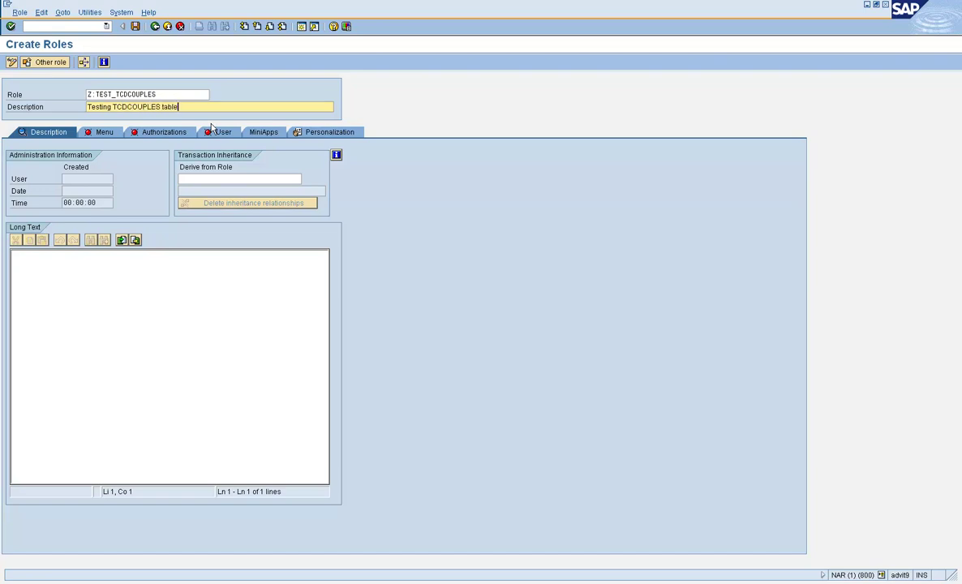
click(138, 27)
click(98, 133)
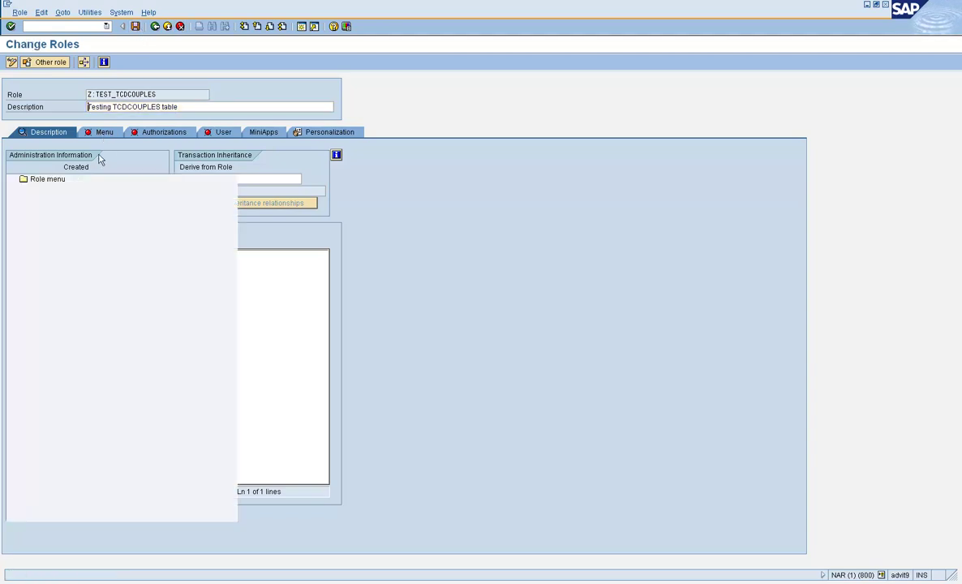
click(71, 154)
click(70, 154)
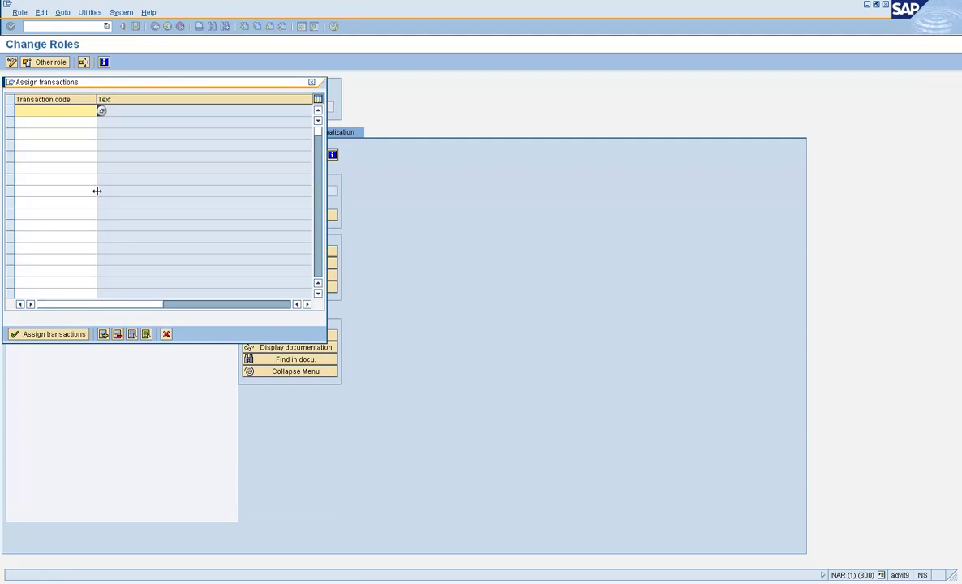
text(SM37)
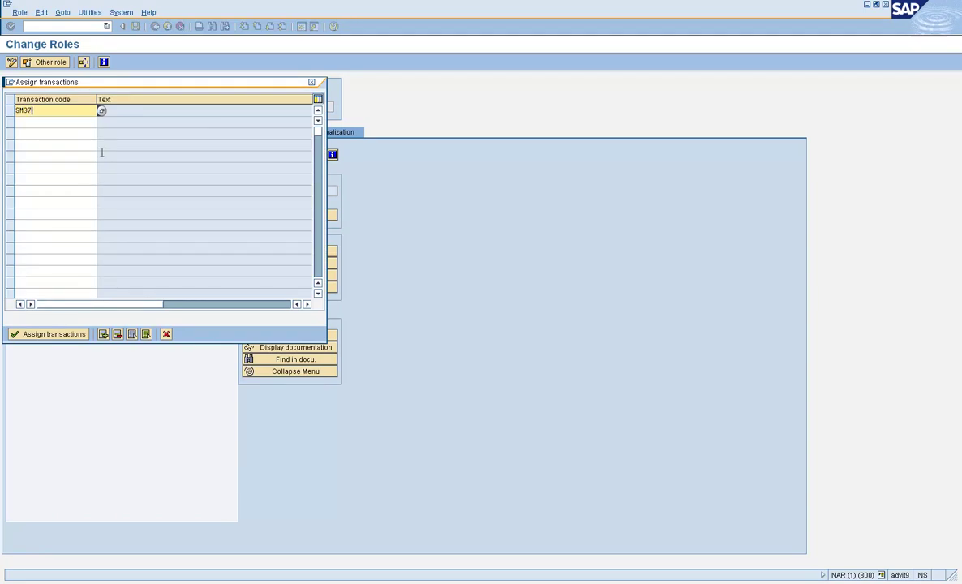
key(Down)
text(SU53)
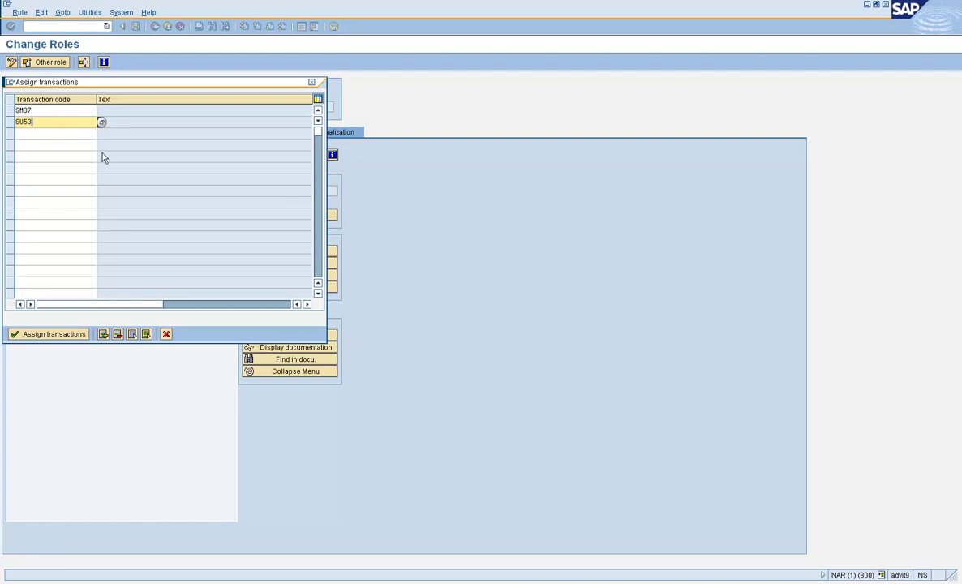
key(Return)
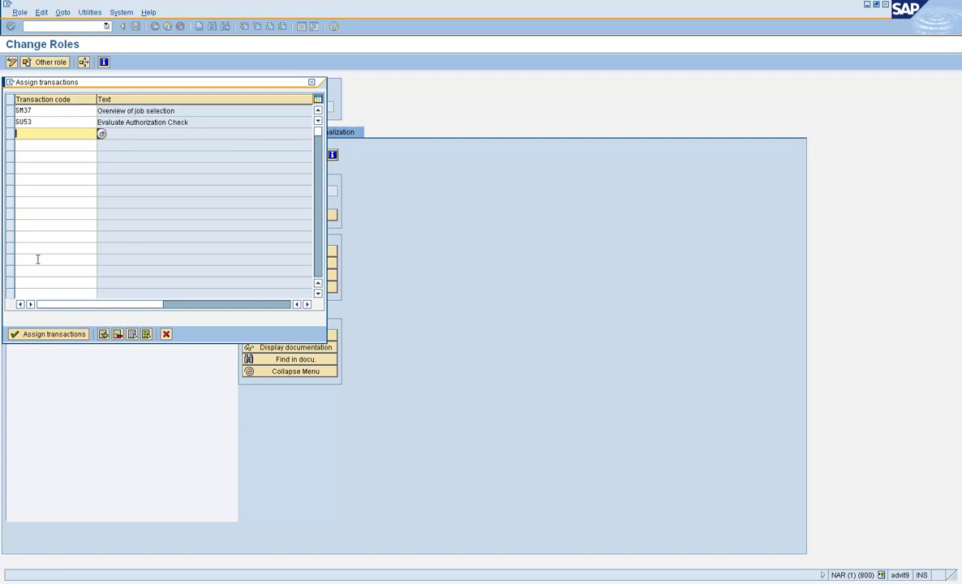
click(55, 333)
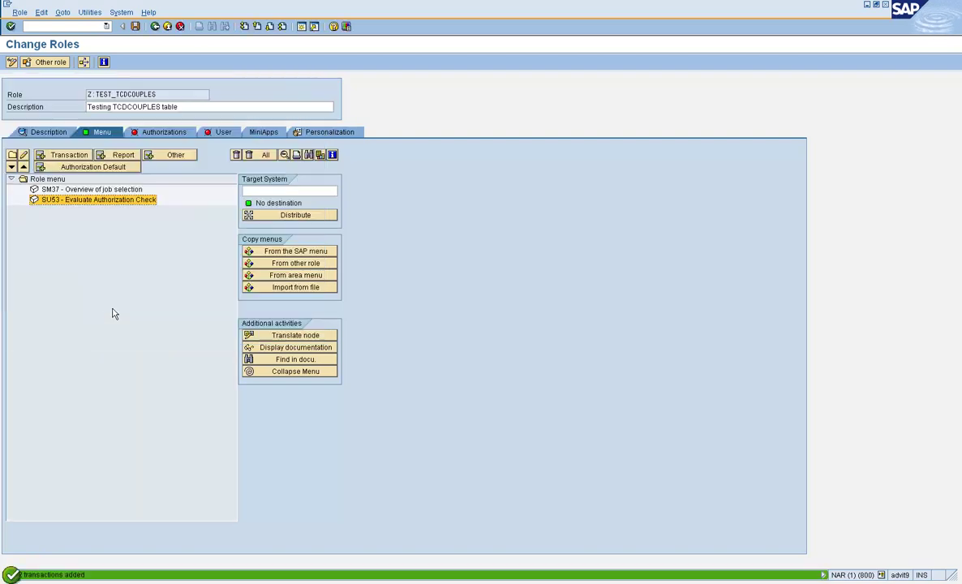
click(135, 26)
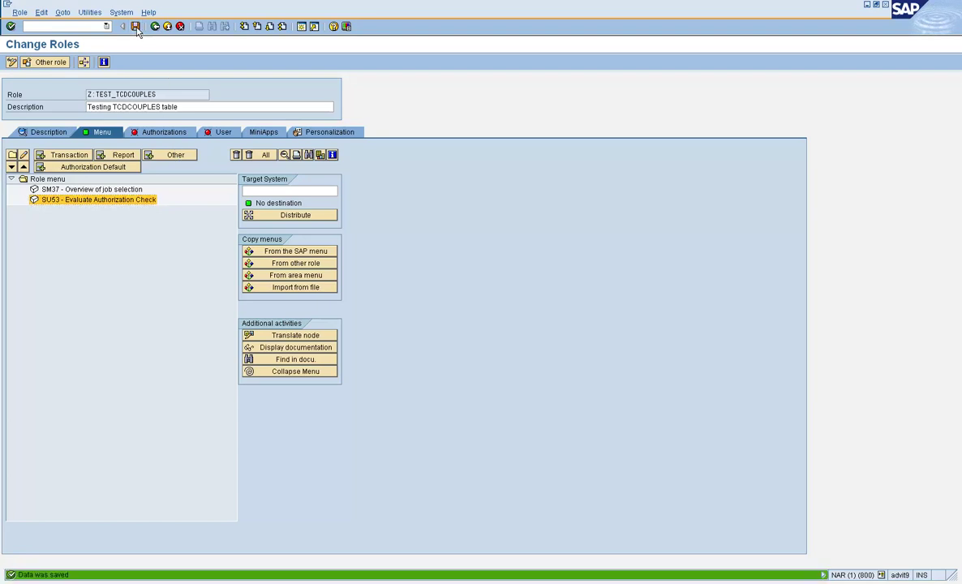
- Open the role's authorization data and deactivate the S_BTCH_ADM object
click(161, 133)
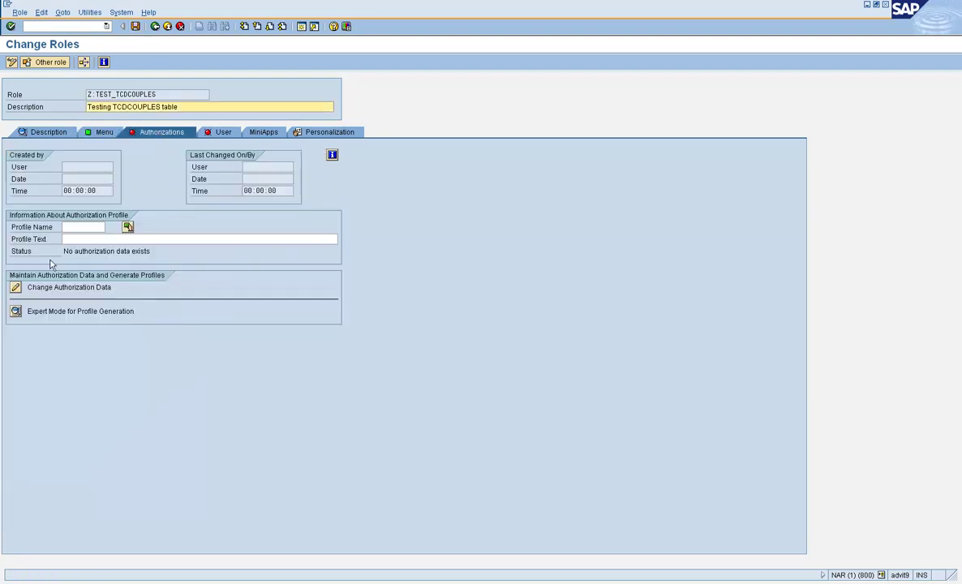
click(16, 288)
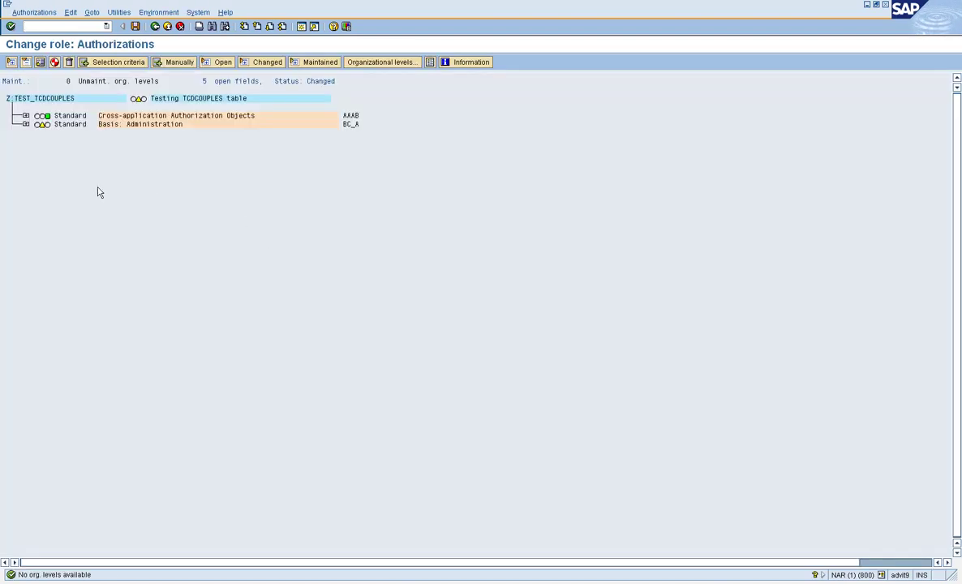
click(26, 124)
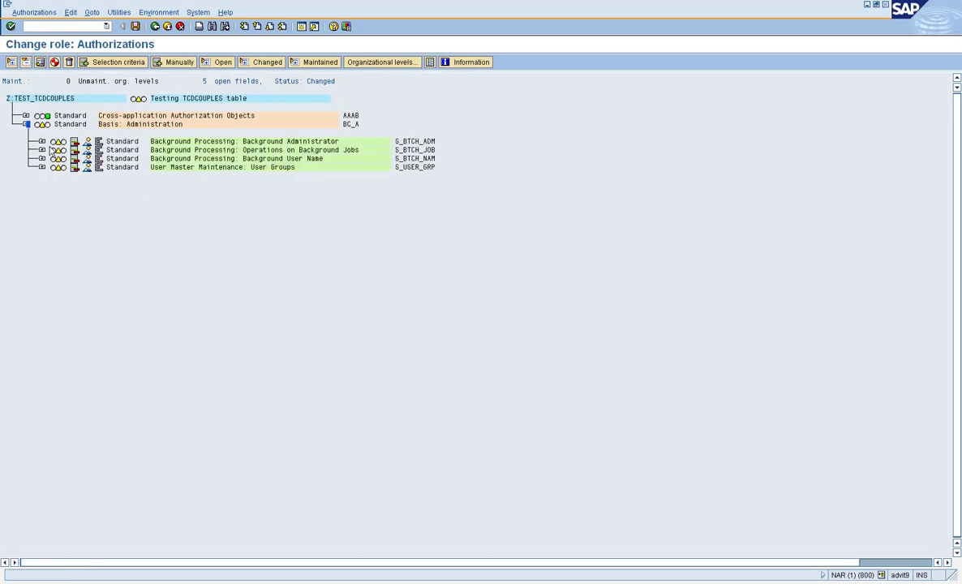
click(41, 142)
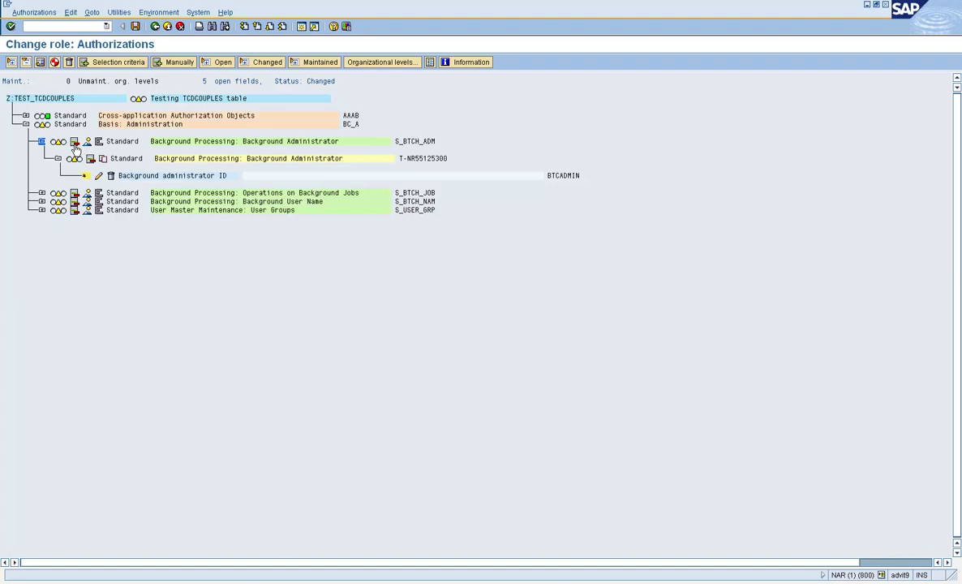
click(74, 143)
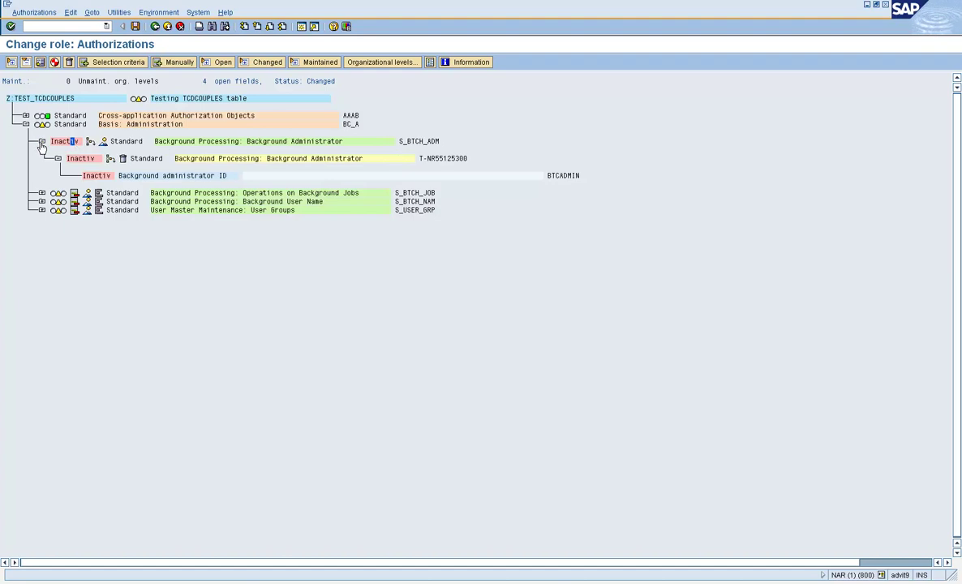
click(41, 142)
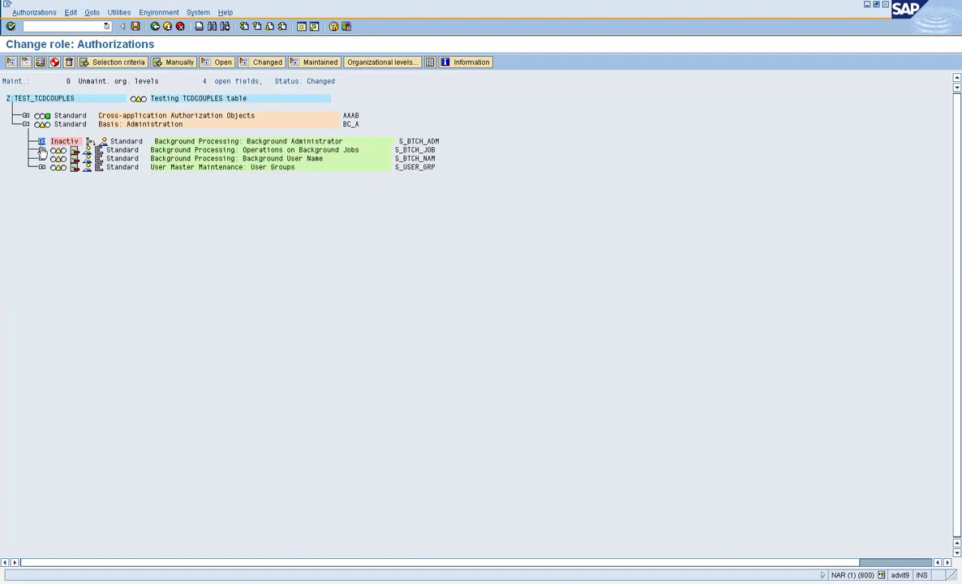
- Grant S_BTCH_JOB all job operations and full authorization
click(42, 150)
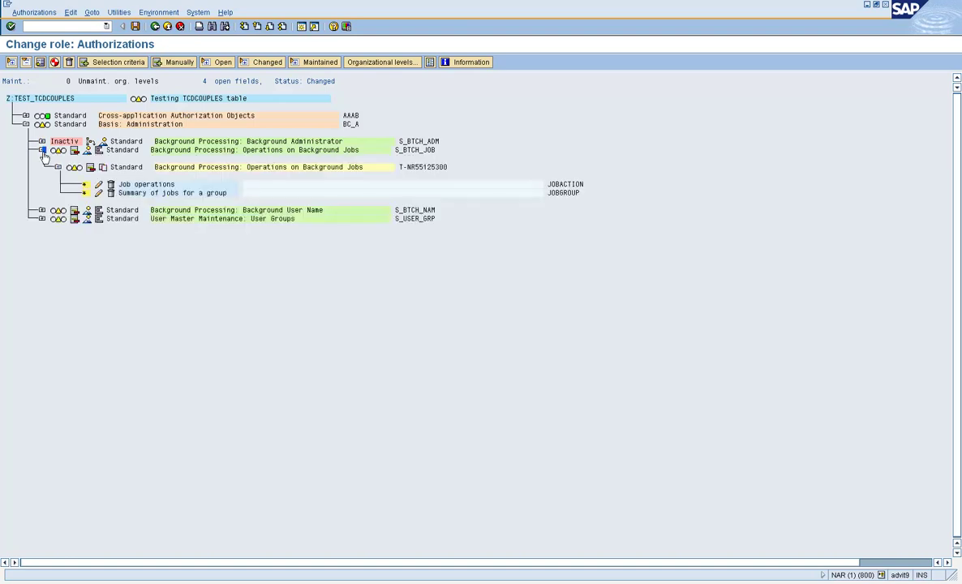
click(99, 183)
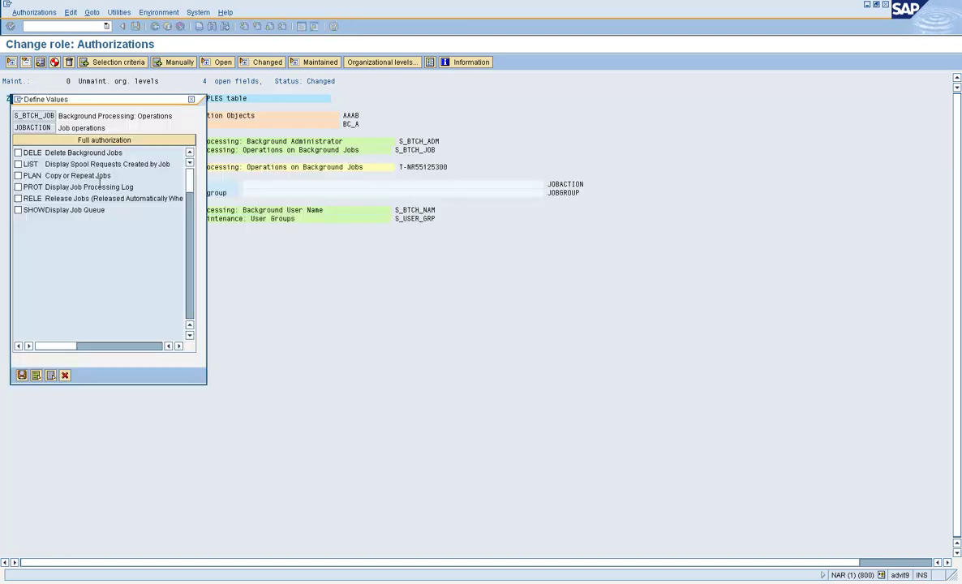
click(18, 164)
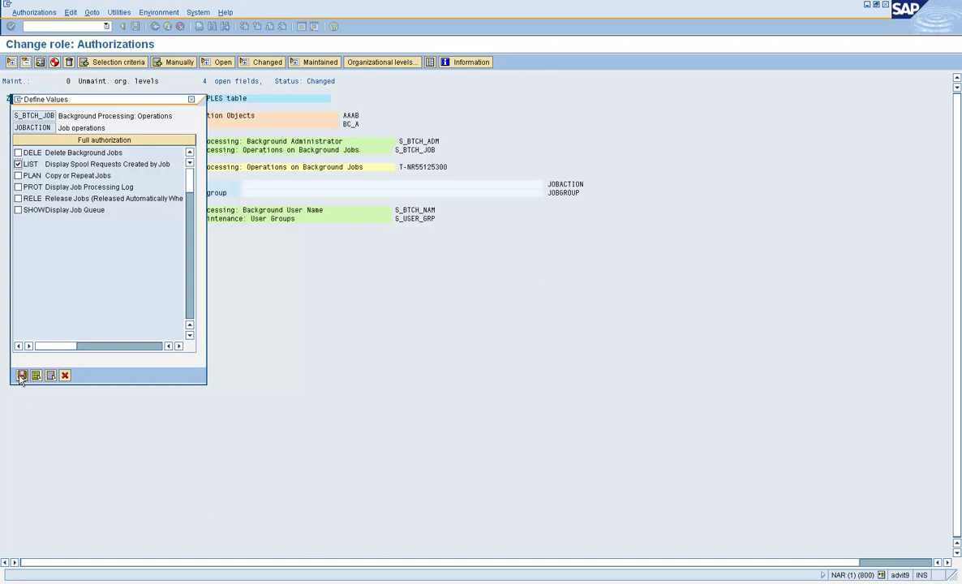
click(96, 140)
click(22, 375)
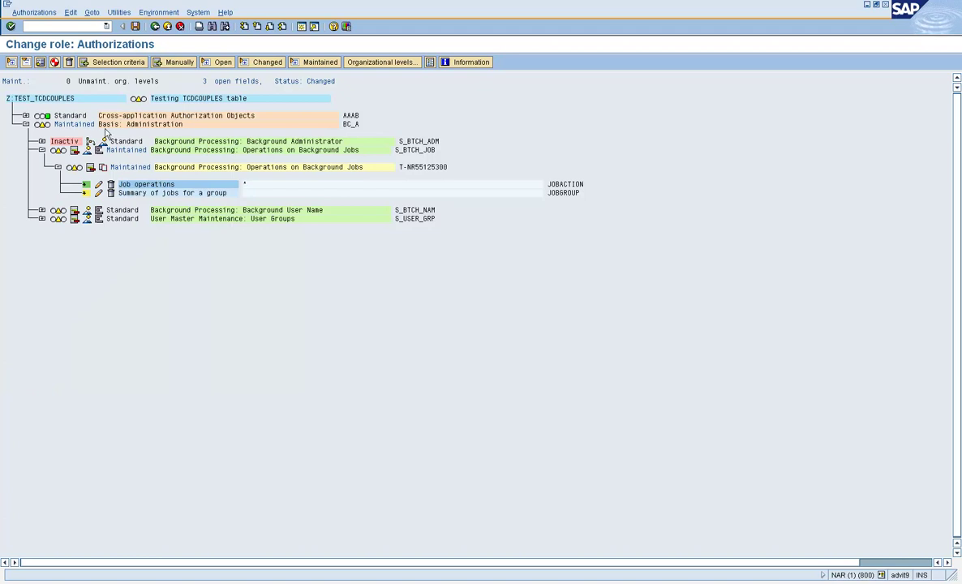
click(56, 148)
click(22, 163)
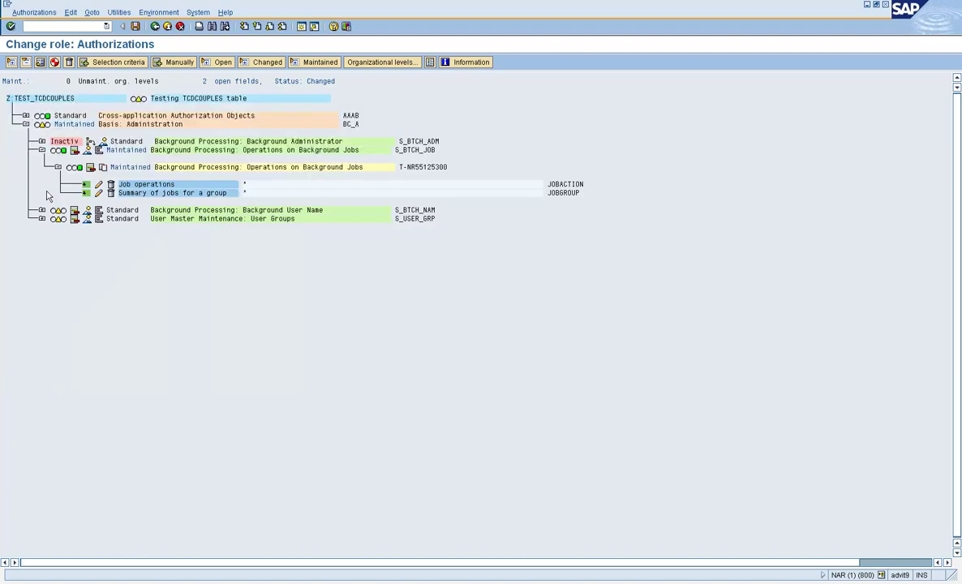
- Give S_BTCH_NAM and S_USER_GRP full authorization, then generate the profile
click(57, 213)
click(22, 164)
click(57, 220)
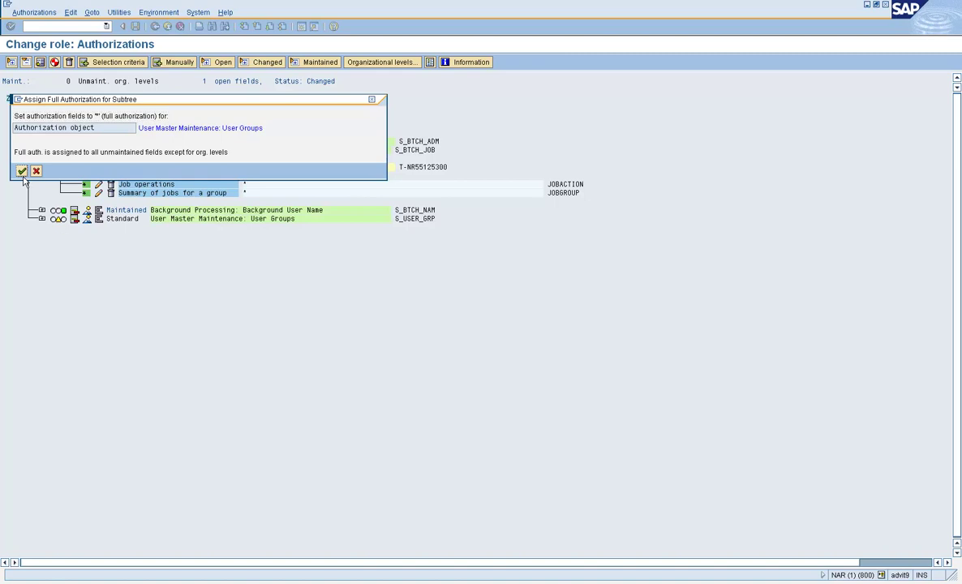
click(22, 170)
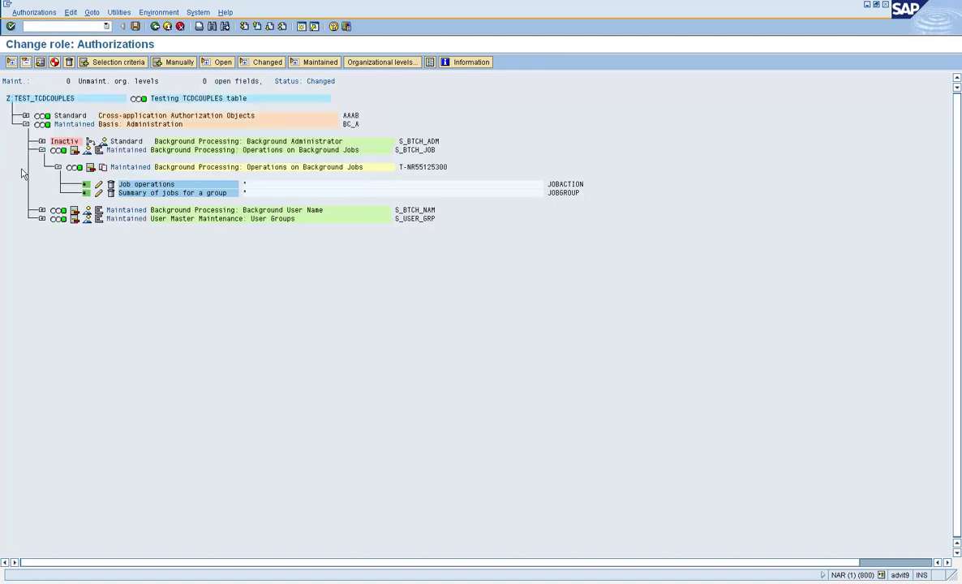
click(54, 63)
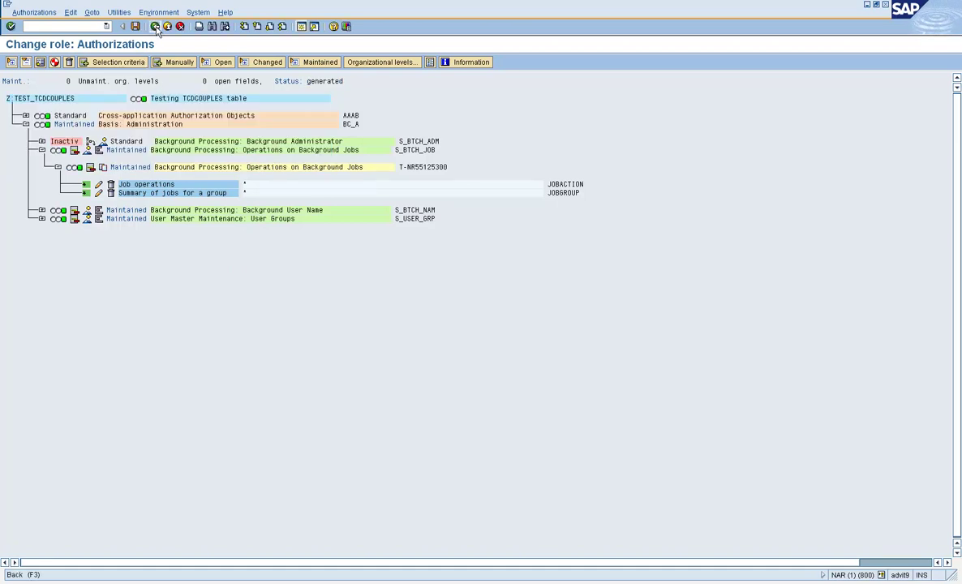
- Add the test user on the User tab, save, and run a complete user master comparison
click(156, 27)
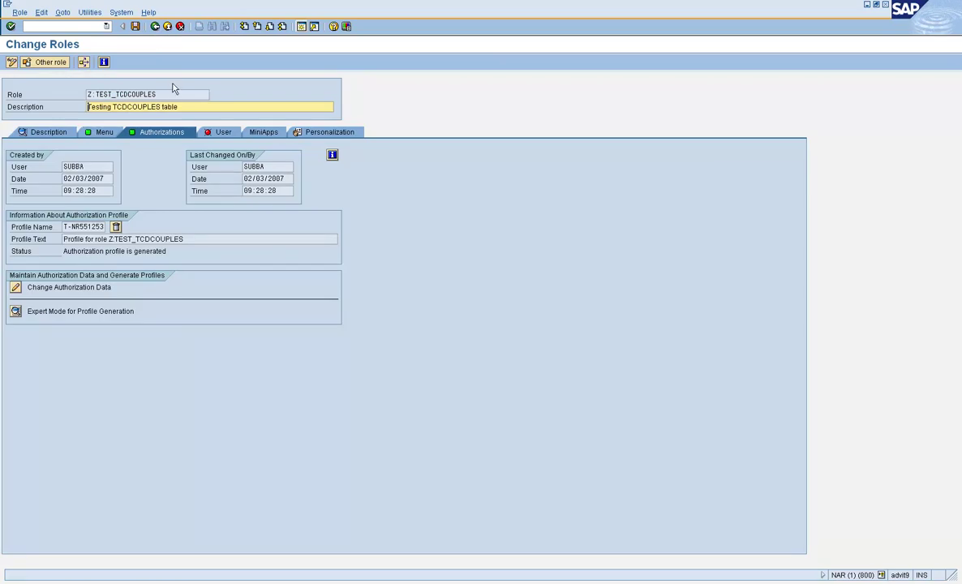
click(211, 132)
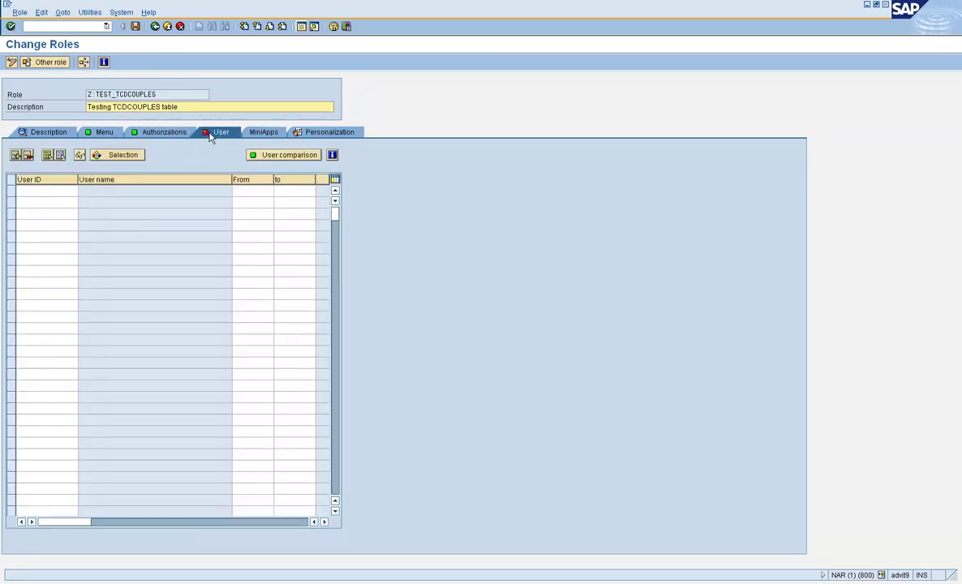
click(67, 191)
text(test)
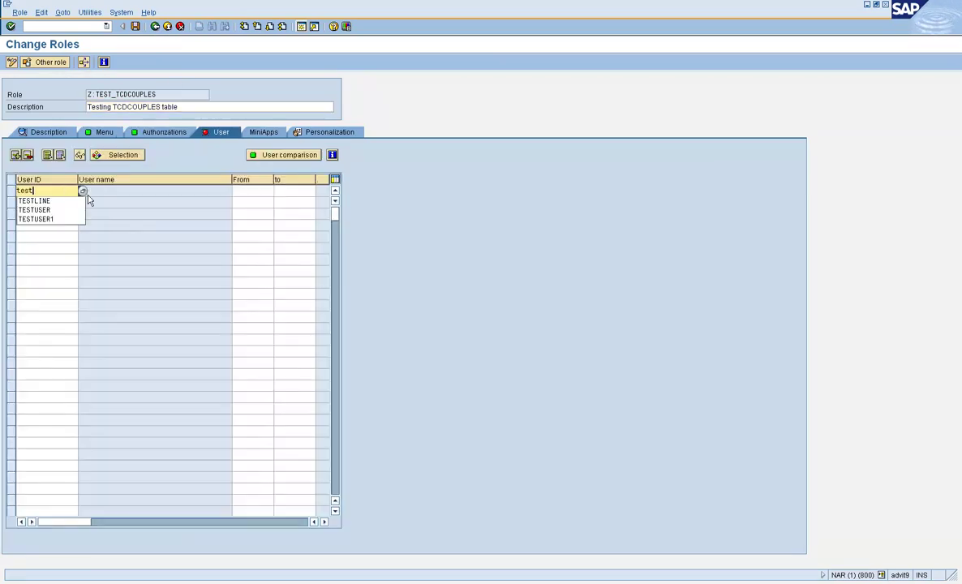
key(Down)
key(Down)
key(Return)
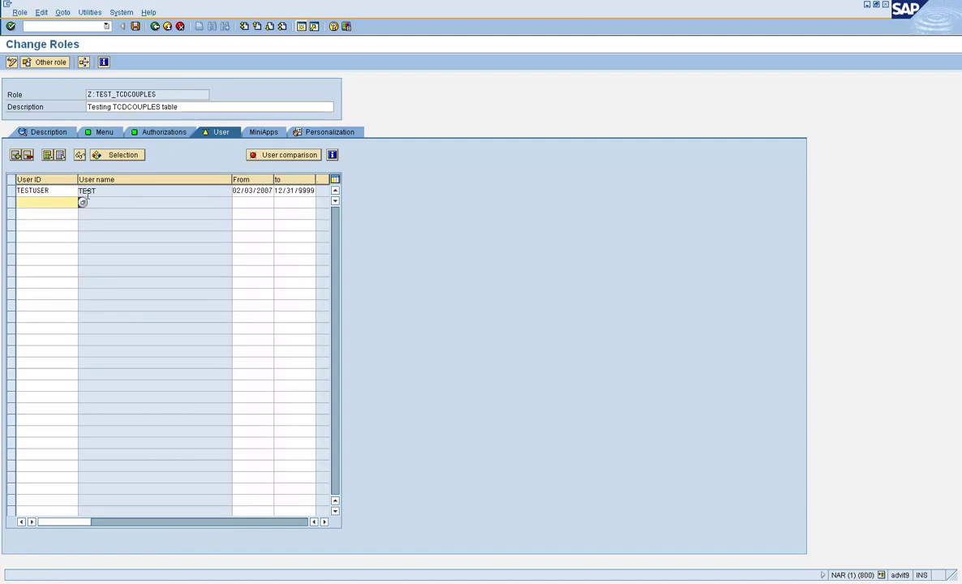
click(136, 26)
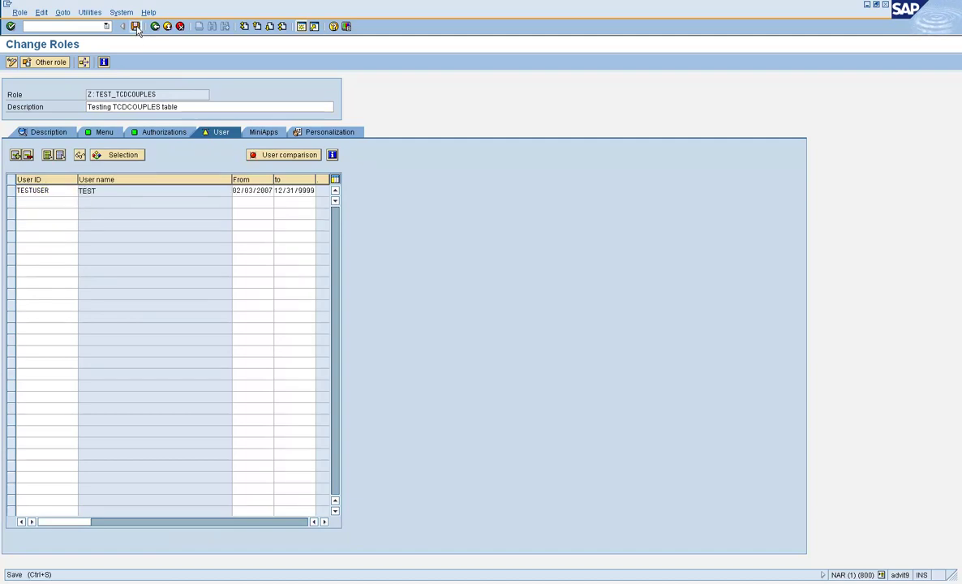
click(256, 155)
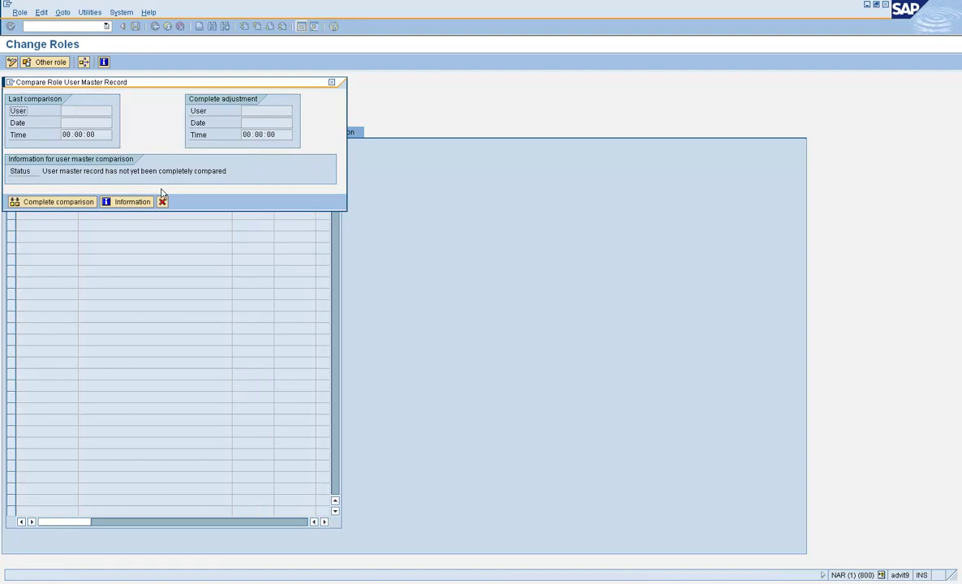
click(57, 201)
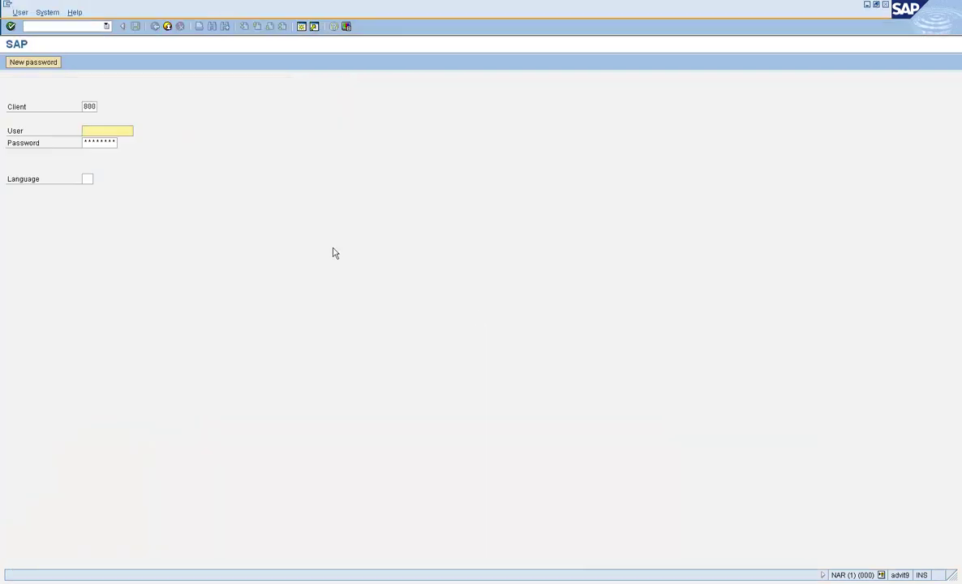
- Log on as the test user with the new password
text(t)
key(BackSpace)
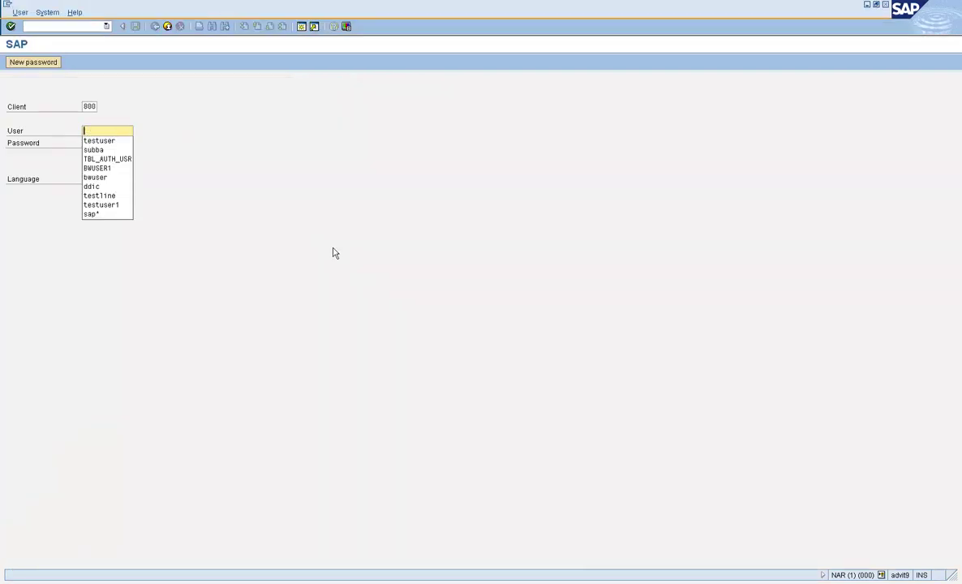
text(testuser)
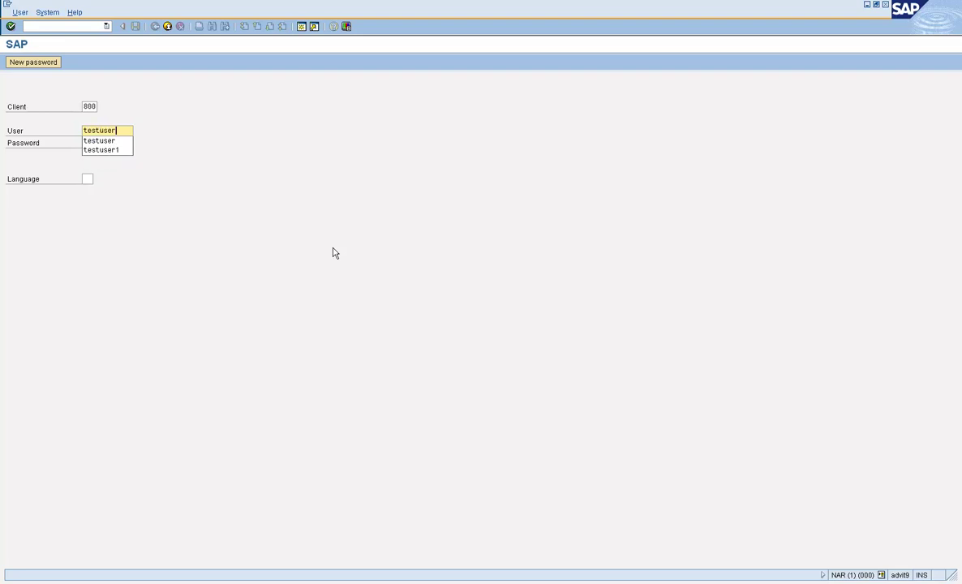
key(Tab)
text(********)
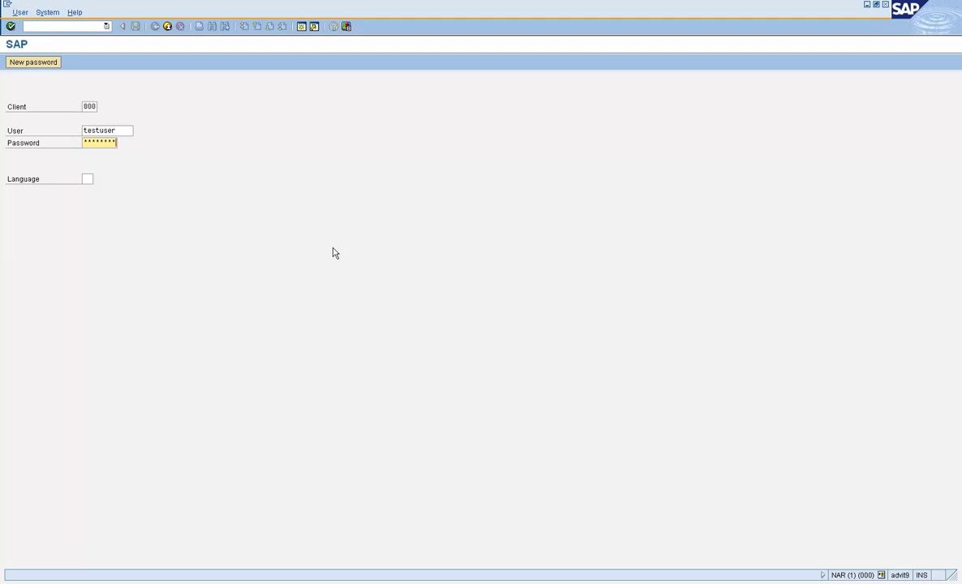
key(Return)
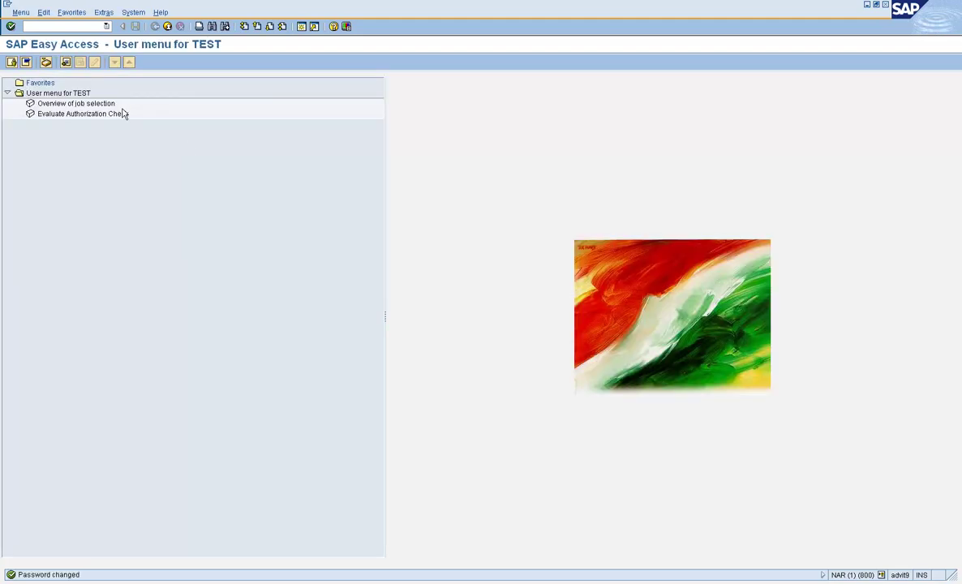
- Turn on technical names in the user menu settings and launch SM37 job selection overview
click(101, 13)
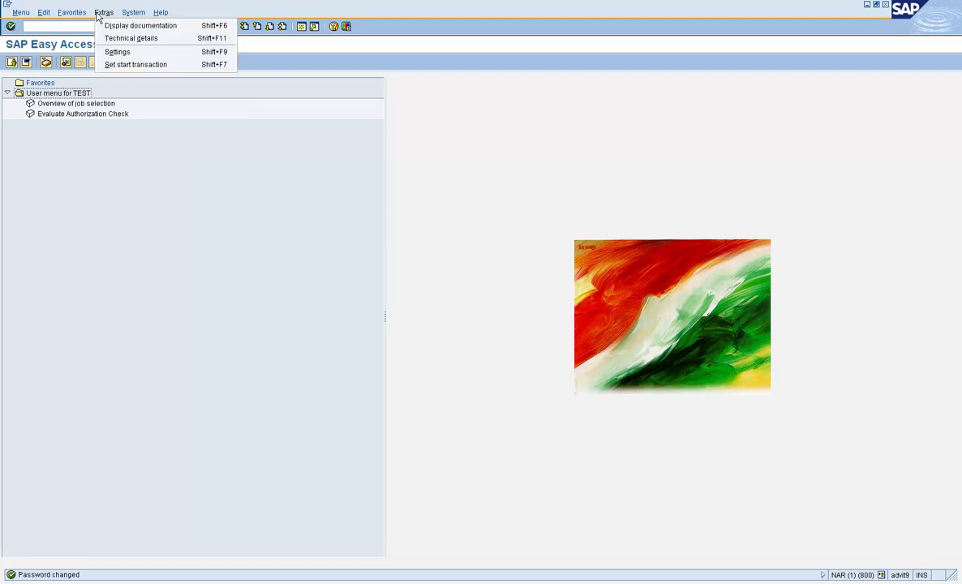
click(125, 53)
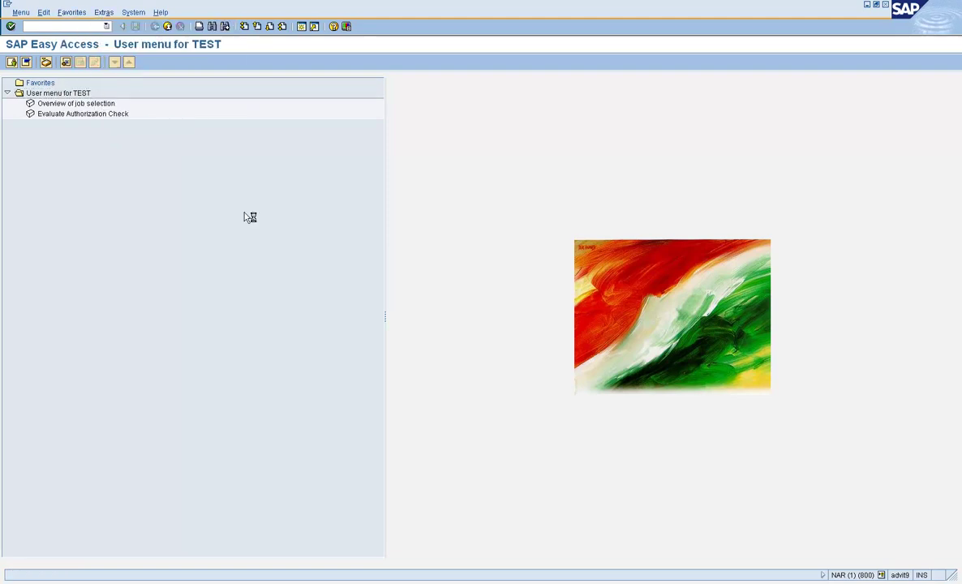
click(87, 160)
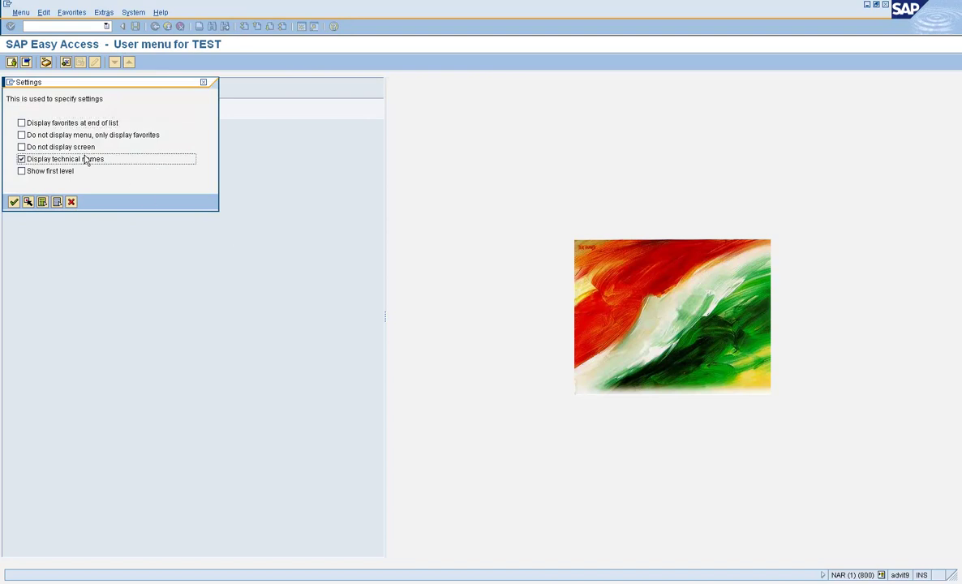
click(14, 202)
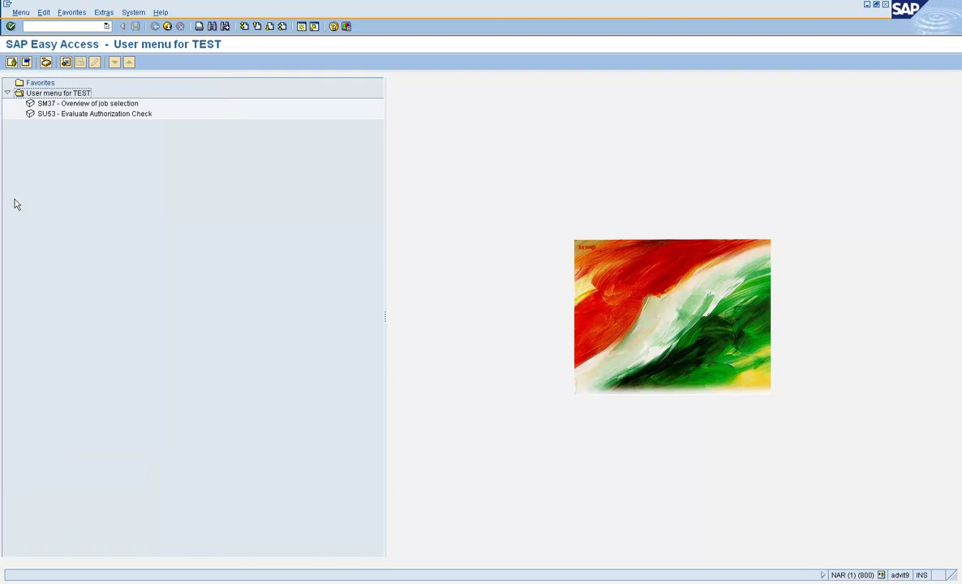
double_click(69, 104)
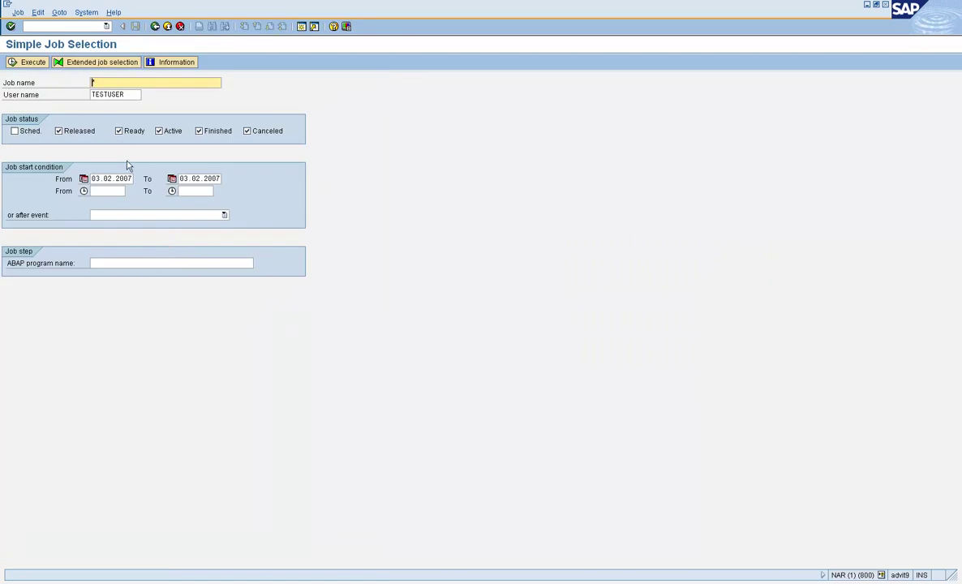
- Try extended job selection, view the failed SM37C S_TCODE check in SU53, then go back
click(124, 65)
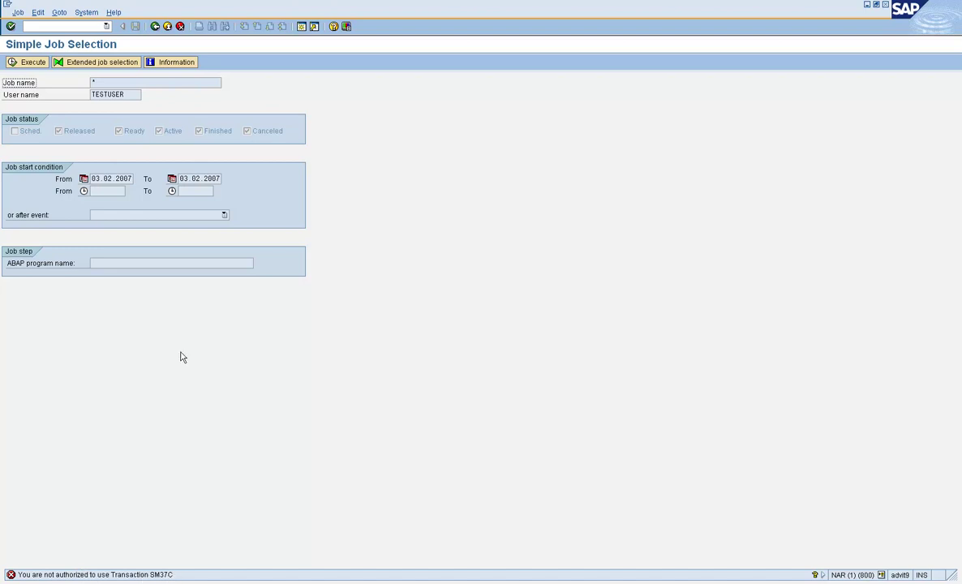
click(93, 27)
key(Return)
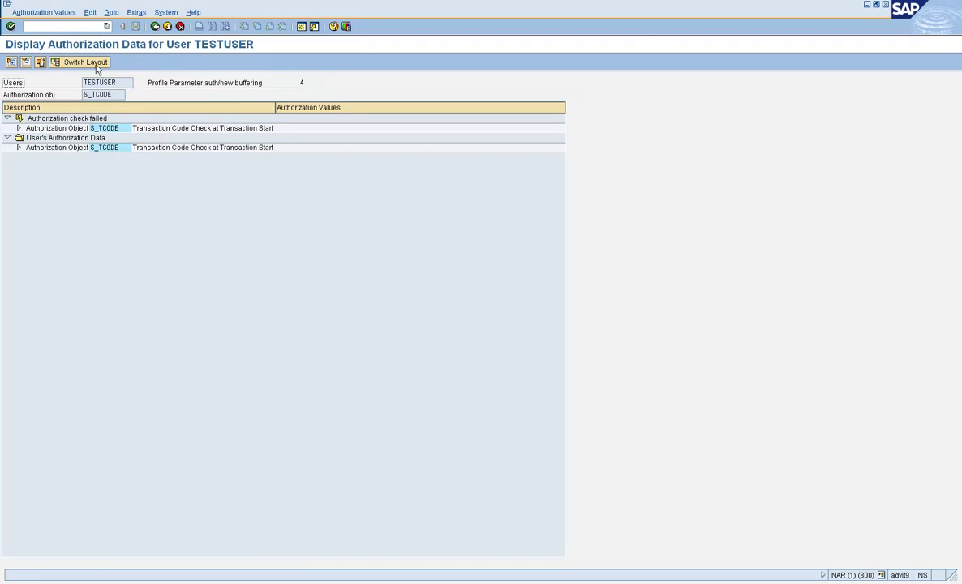
click(96, 66)
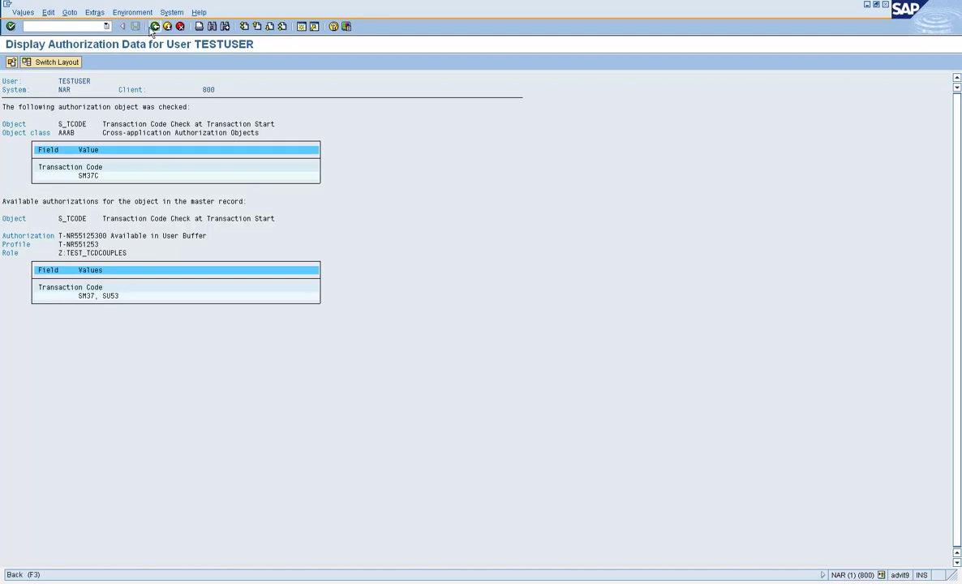
click(152, 28)
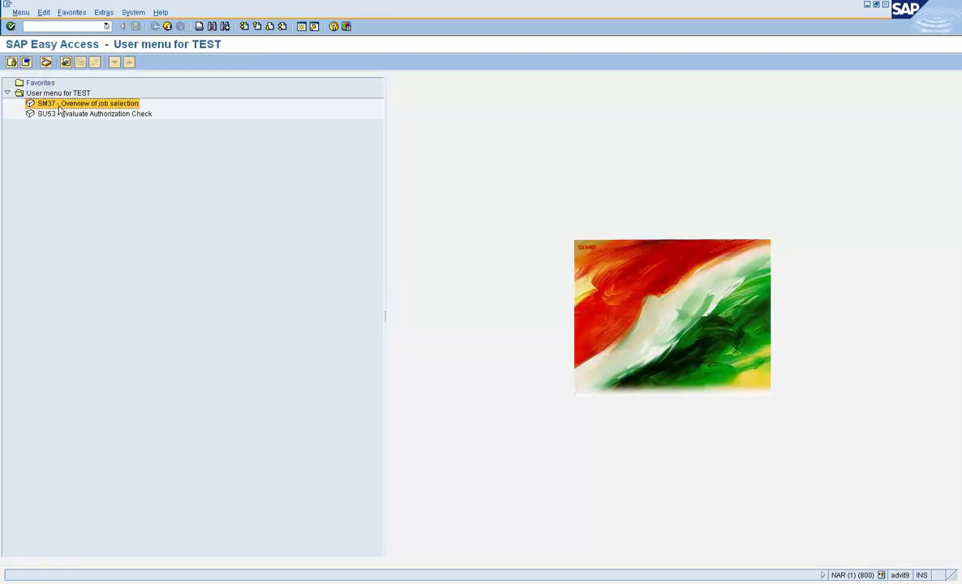
- Reopen SM37 from the user menu and retry Extended job selection
double_click(57, 104)
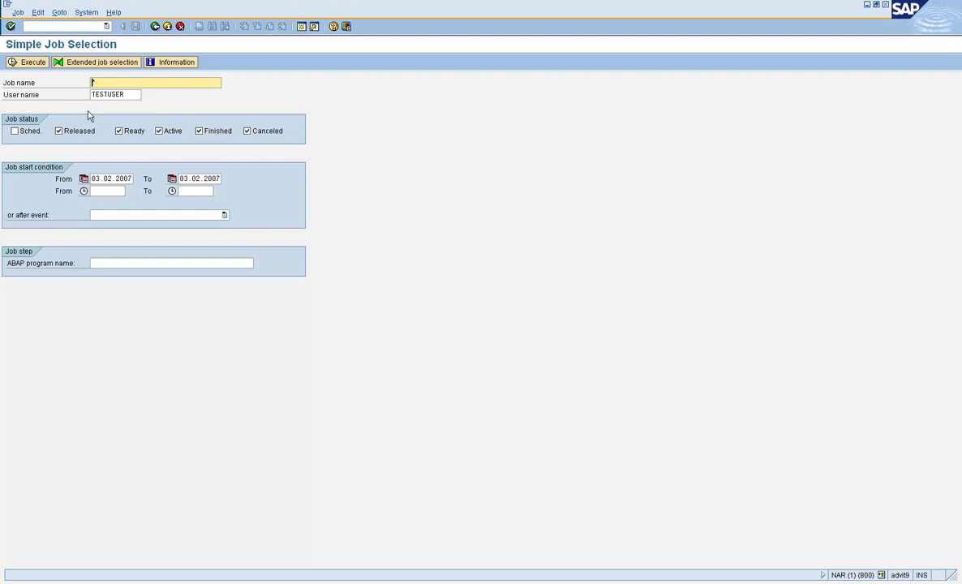
click(100, 65)
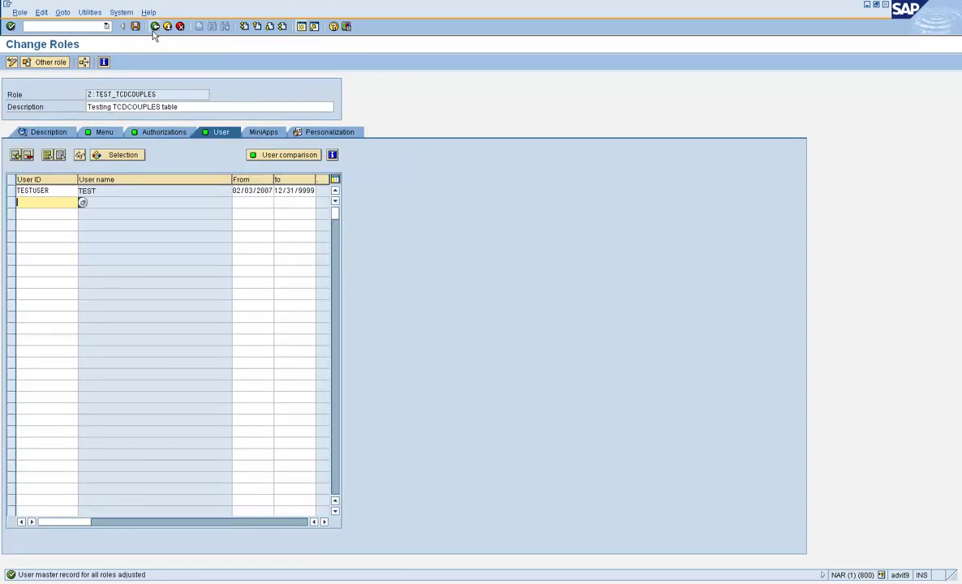
- Run SE97 for SM37 in change mode, accept the repair notice, and scroll its called transactions
click(156, 29)
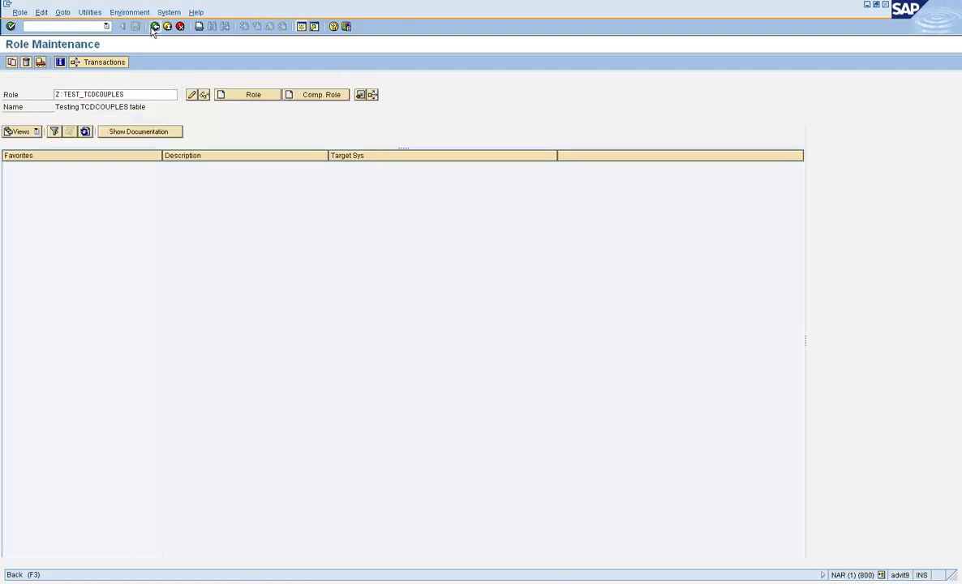
click(155, 27)
text(s)
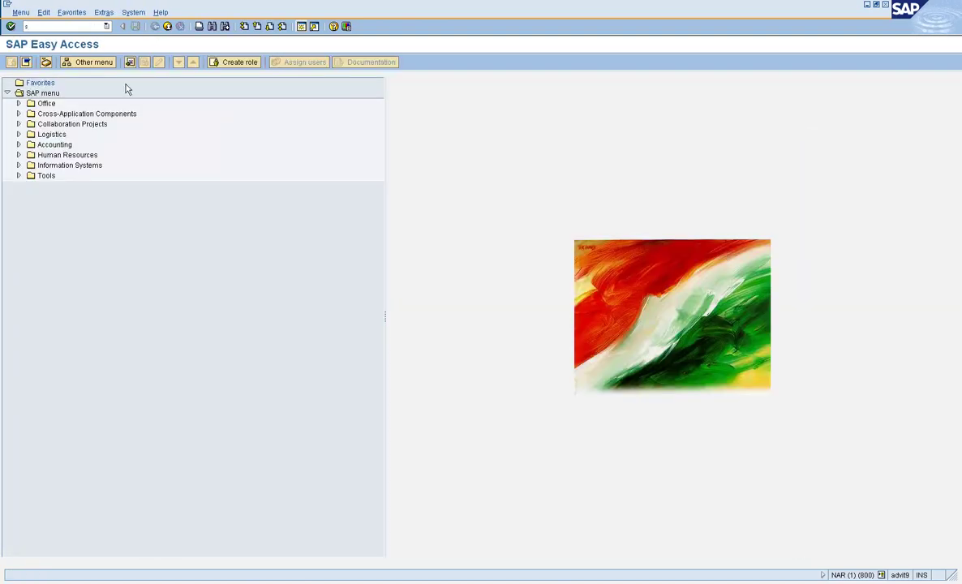
text(e97)
key(Return)
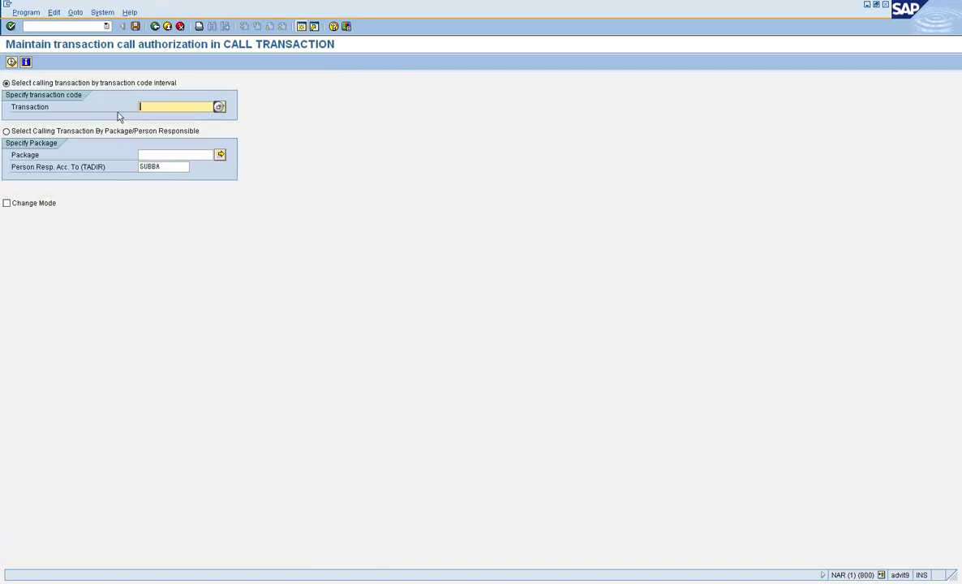
click(144, 109)
click(30, 206)
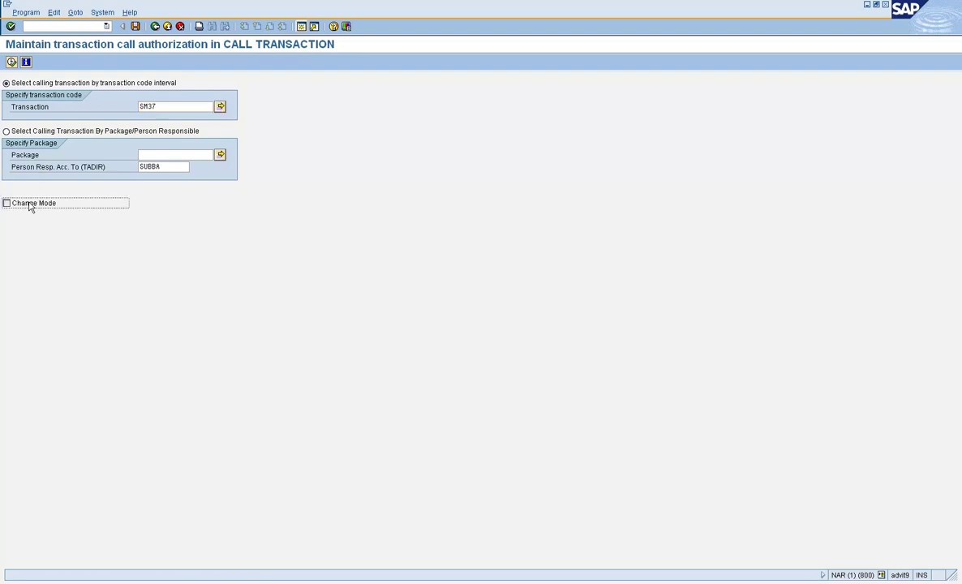
click(11, 62)
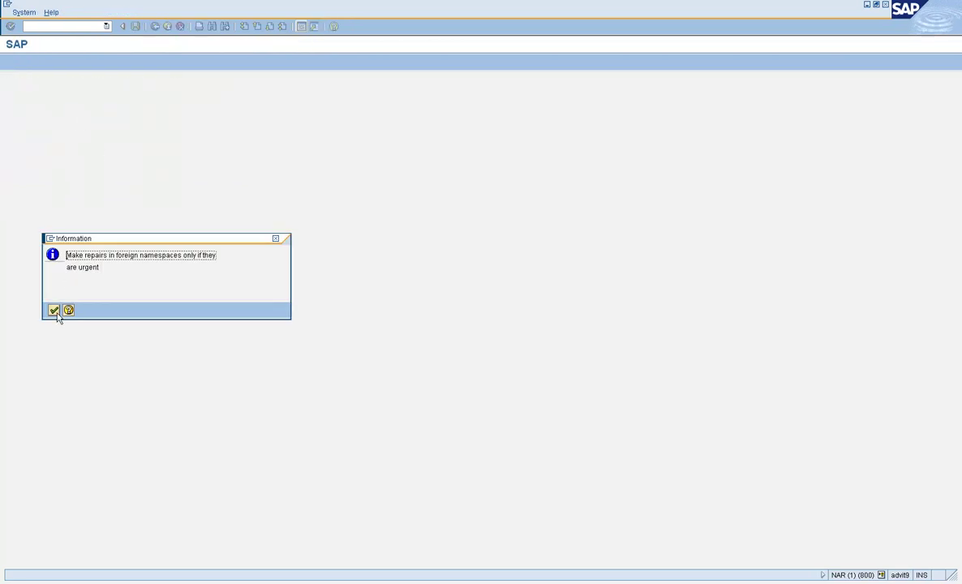
click(53, 311)
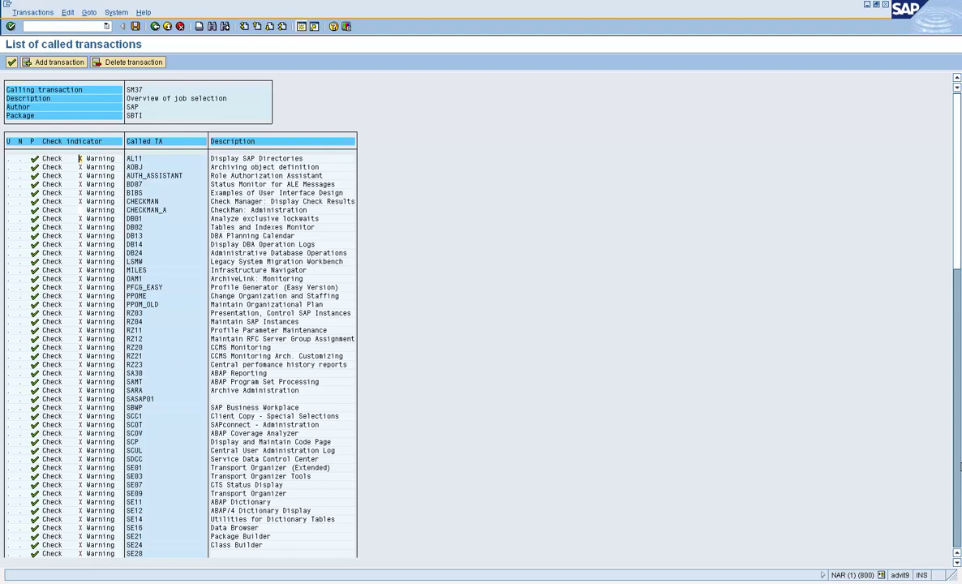
click(958, 467)
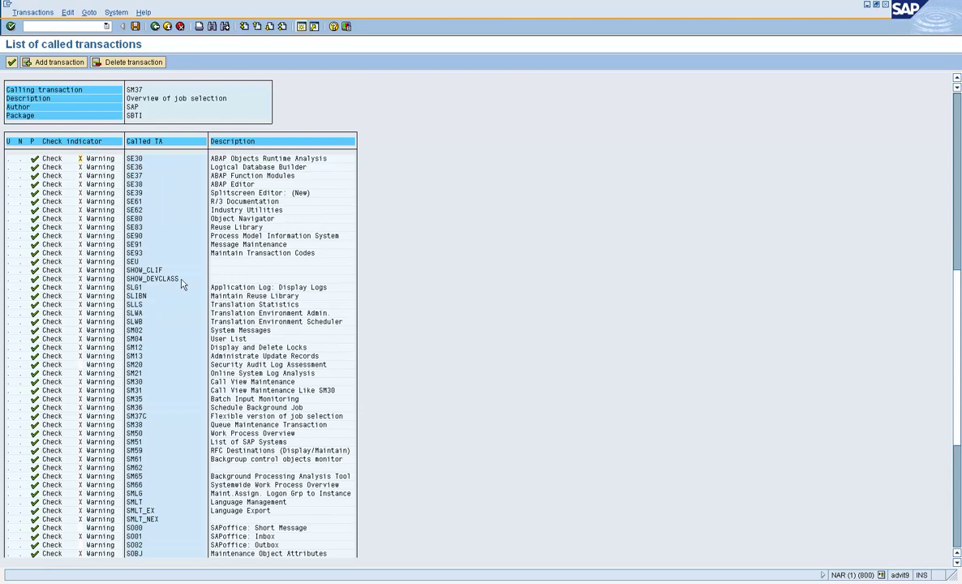
- Mark the SM37C row (Flexible version of job selection) as Do not check
click(136, 416)
click(21, 417)
- Save the change under a new workbench request 'Testing TCDCOUPLES' and leave the list
click(136, 27)
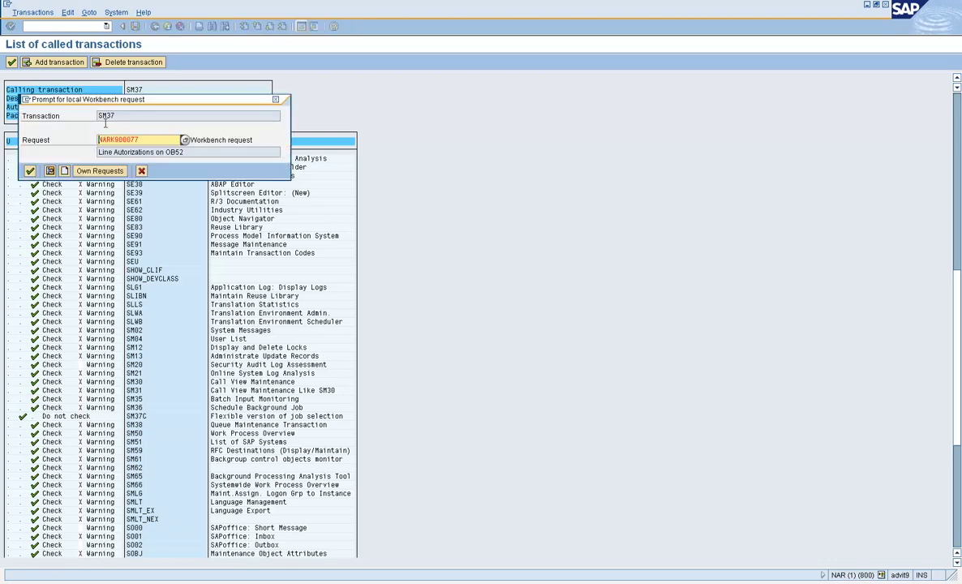
click(65, 170)
text(Testing)
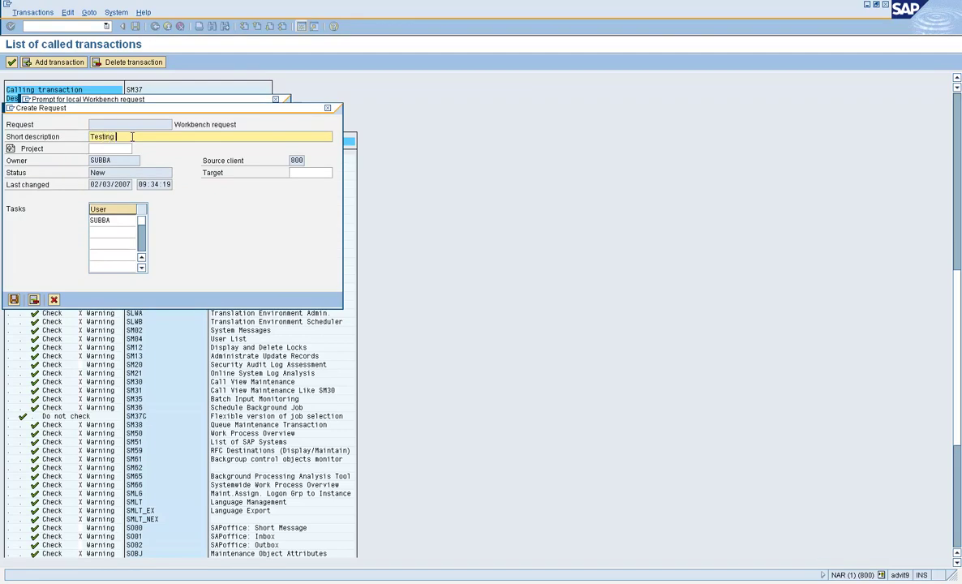
text( TCDCOUPLES)
click(13, 299)
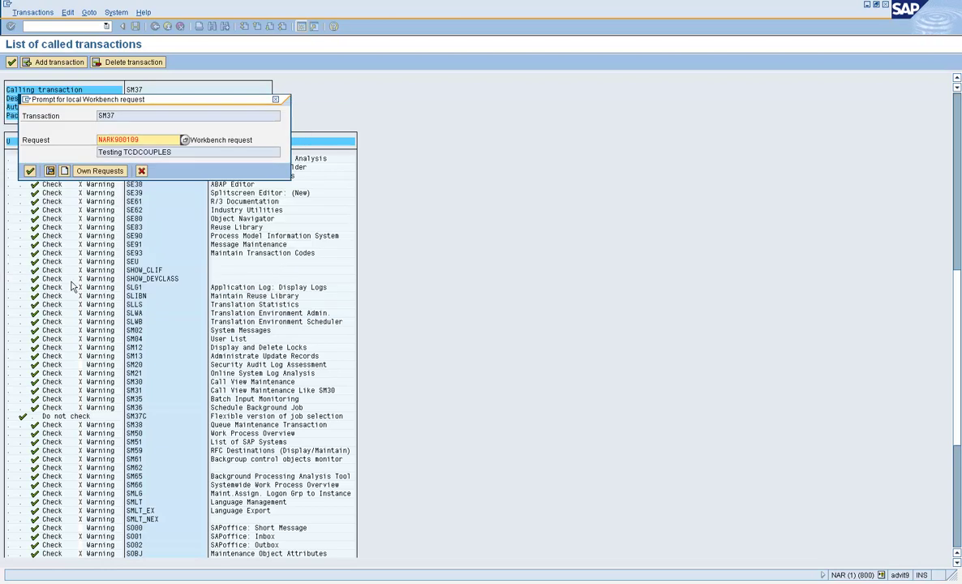
click(31, 170)
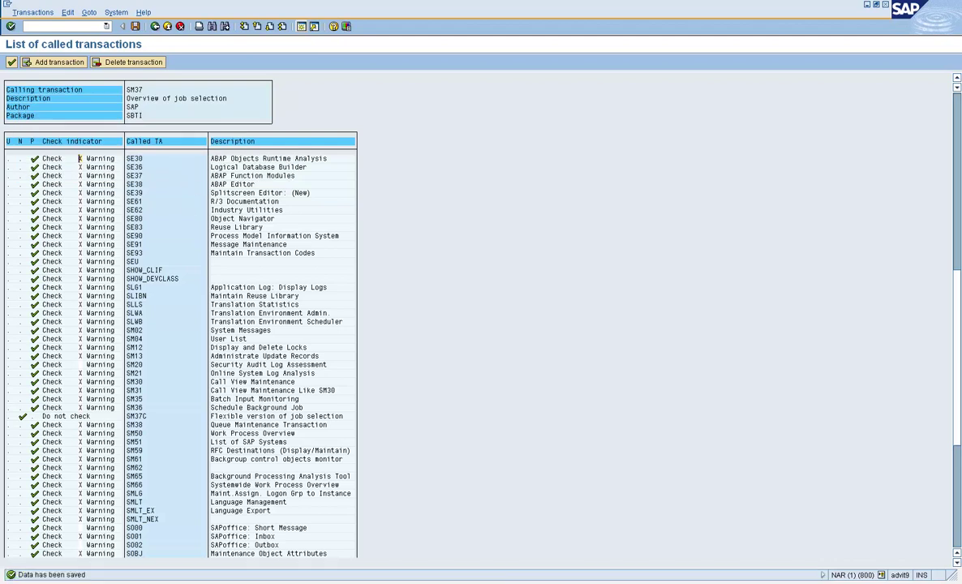
key(F3)
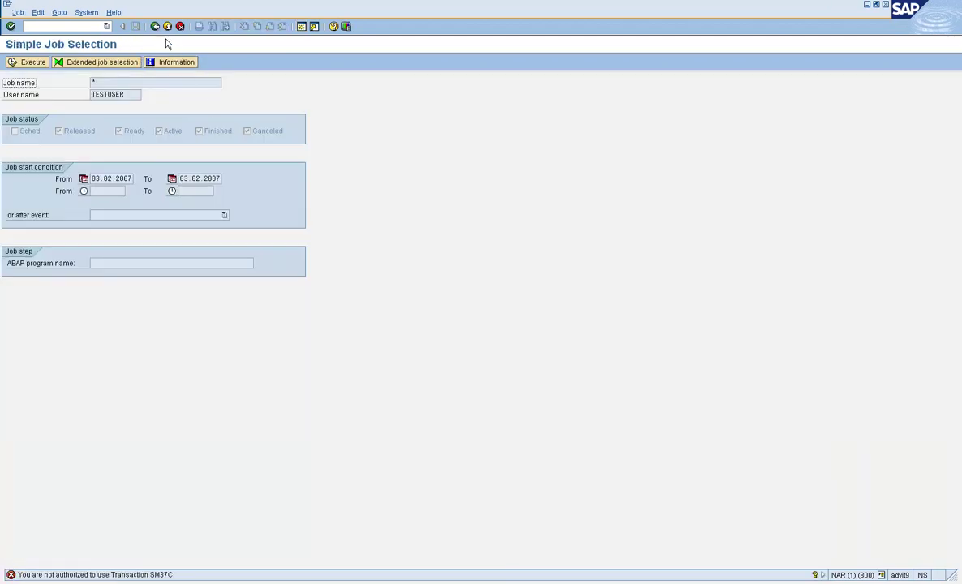
- Refresh the user menu, retry SM37 Extended job selection, and check the running transaction in system status
click(157, 27)
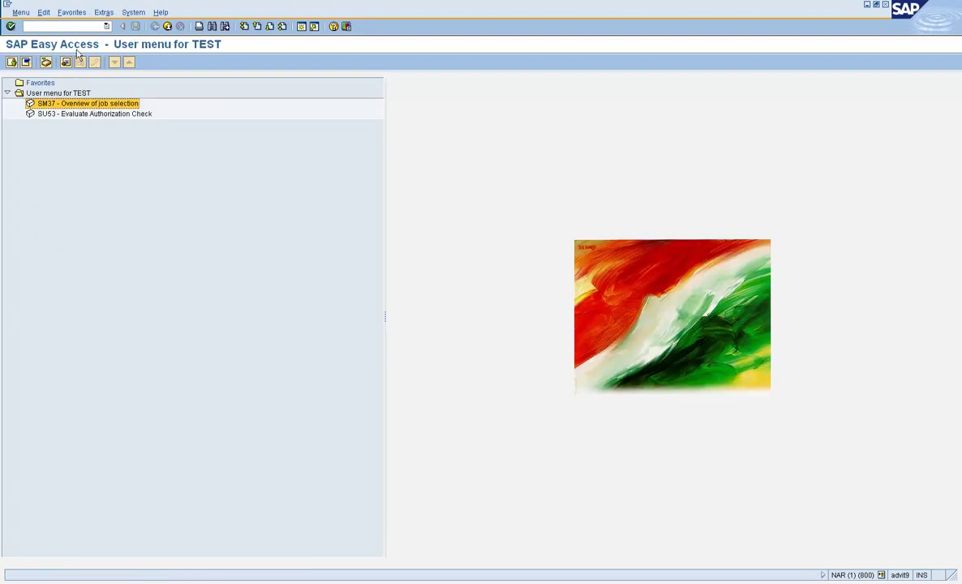
click(20, 12)
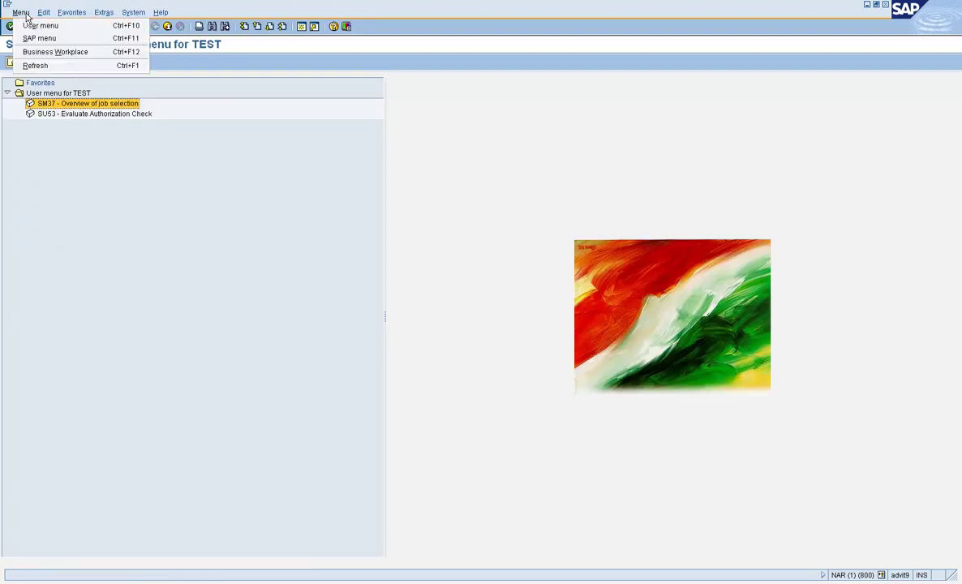
click(46, 64)
double_click(64, 103)
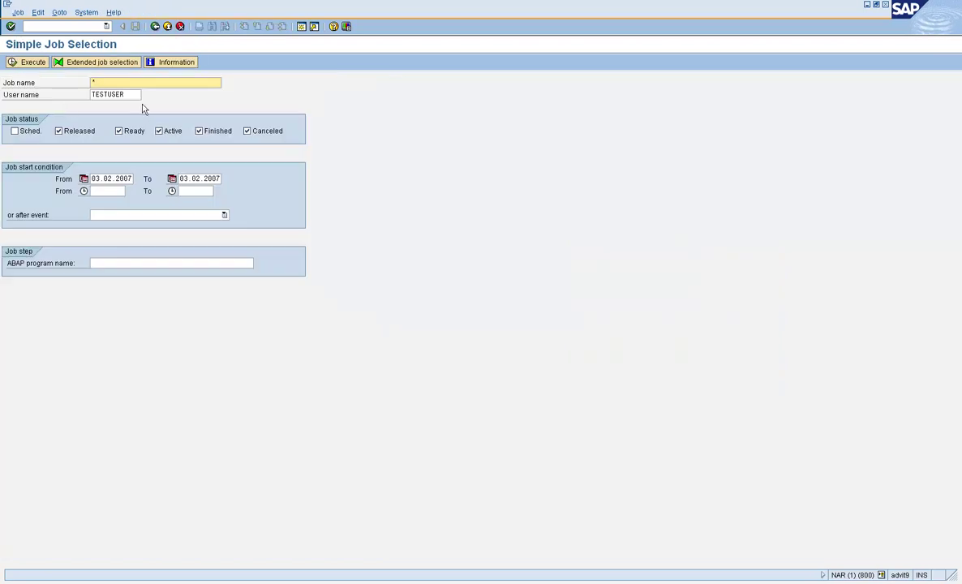
click(113, 64)
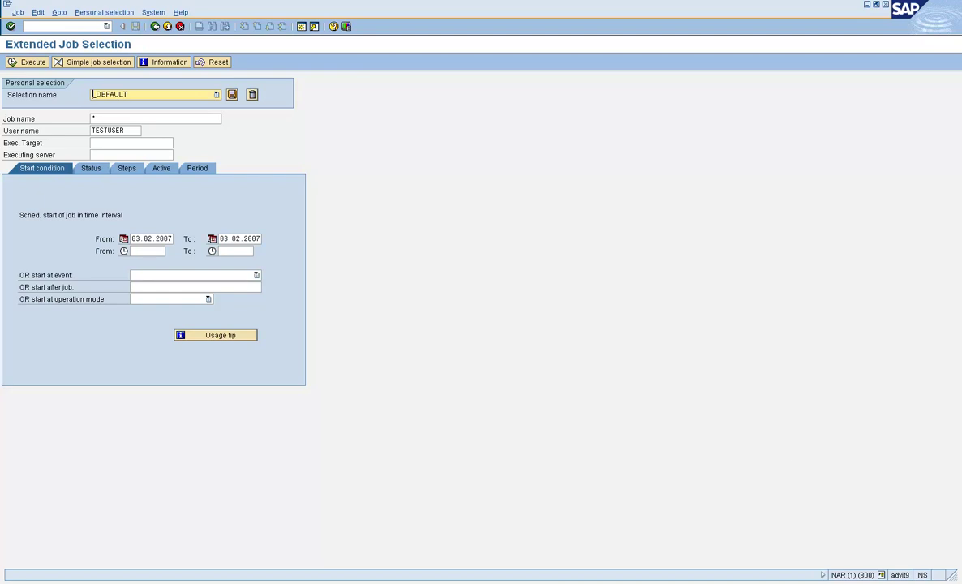
click(882, 576)
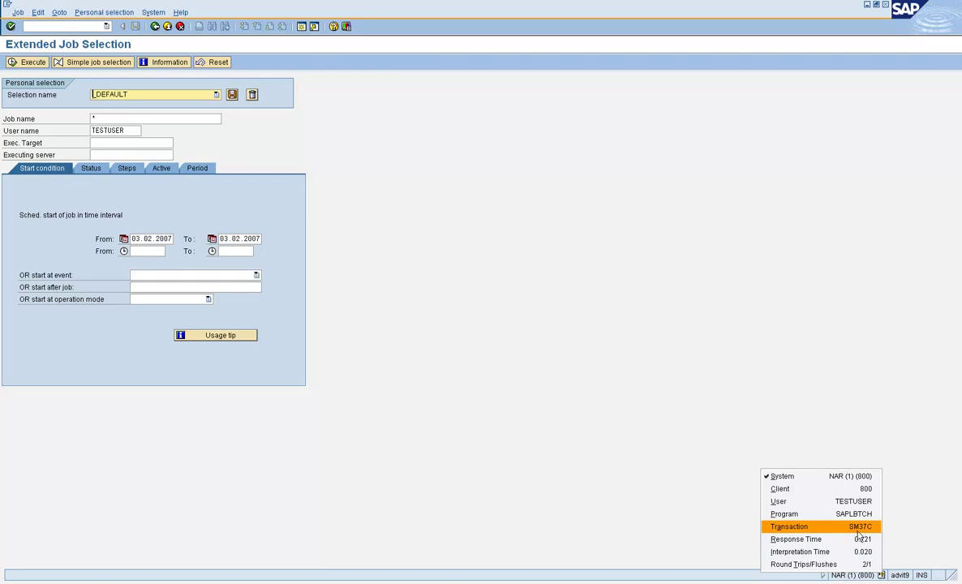
click(644, 407)
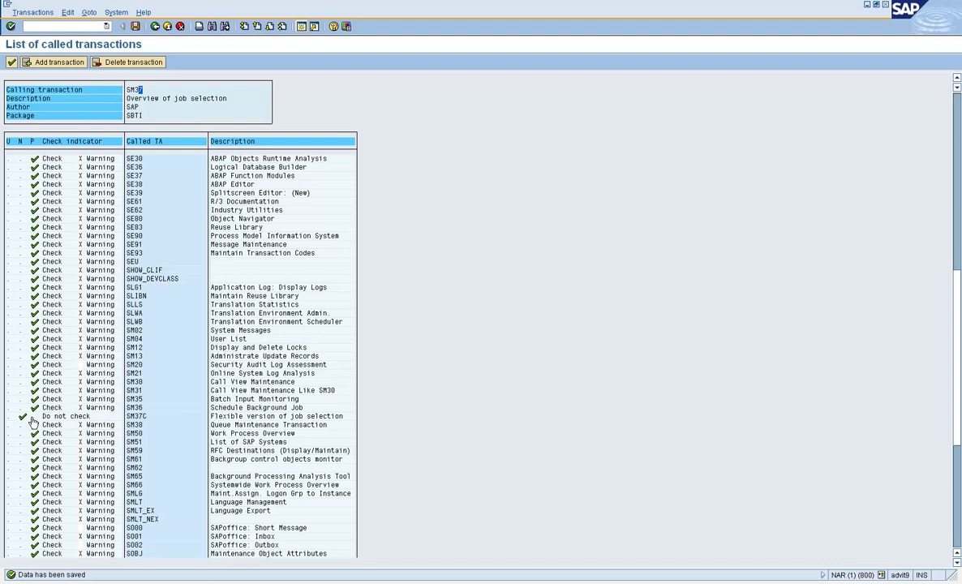
- Set SM37C back to Check and save the SM37 called-transaction settings
click(27, 417)
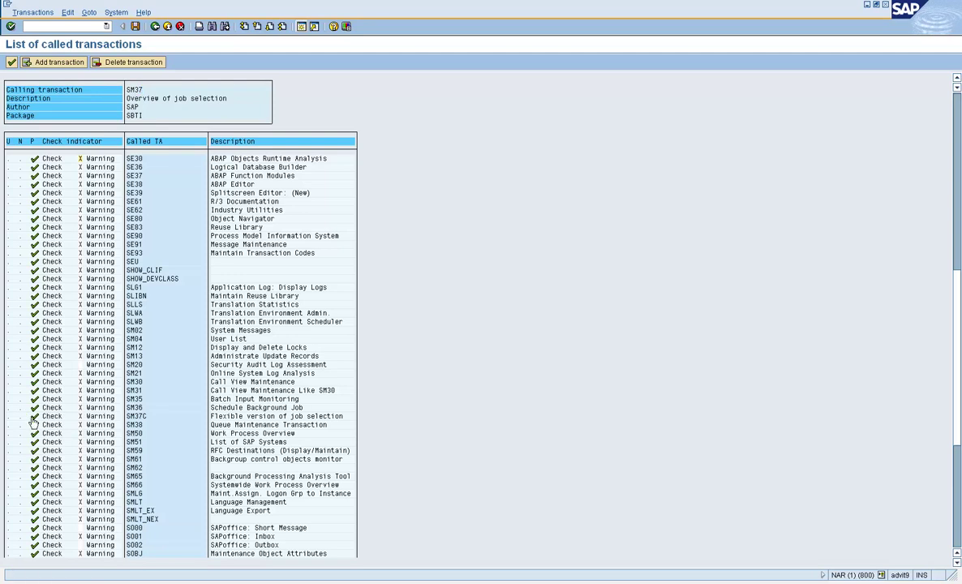
click(135, 26)
click(156, 27)
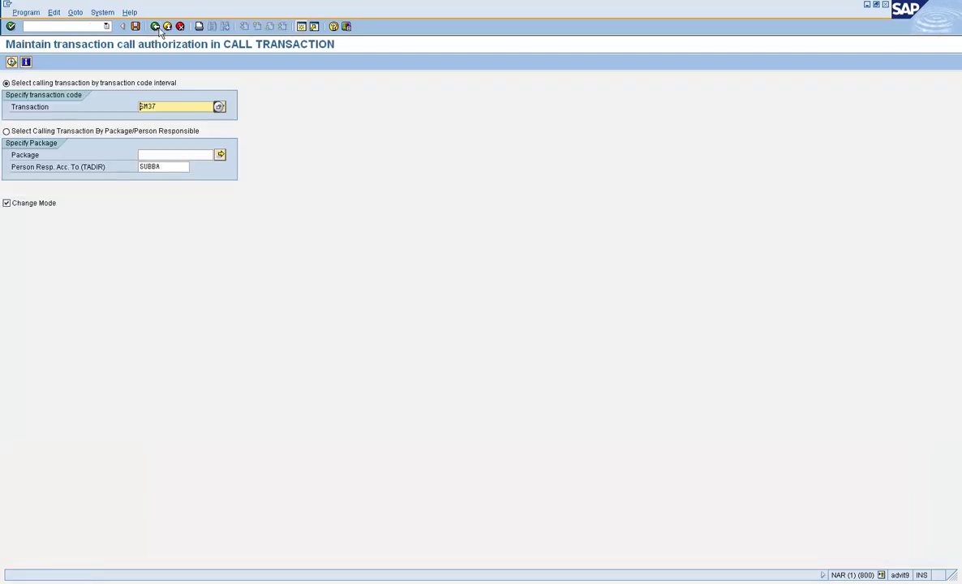
- Return to SAP Easy Access and open role maintenance with pfcg
click(157, 27)
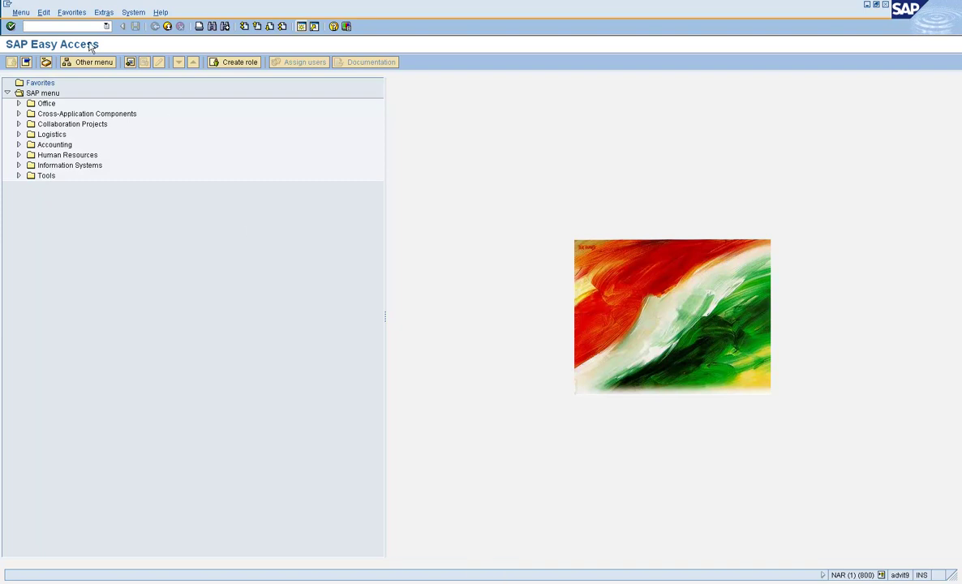
text(pfcg)
key(Return)
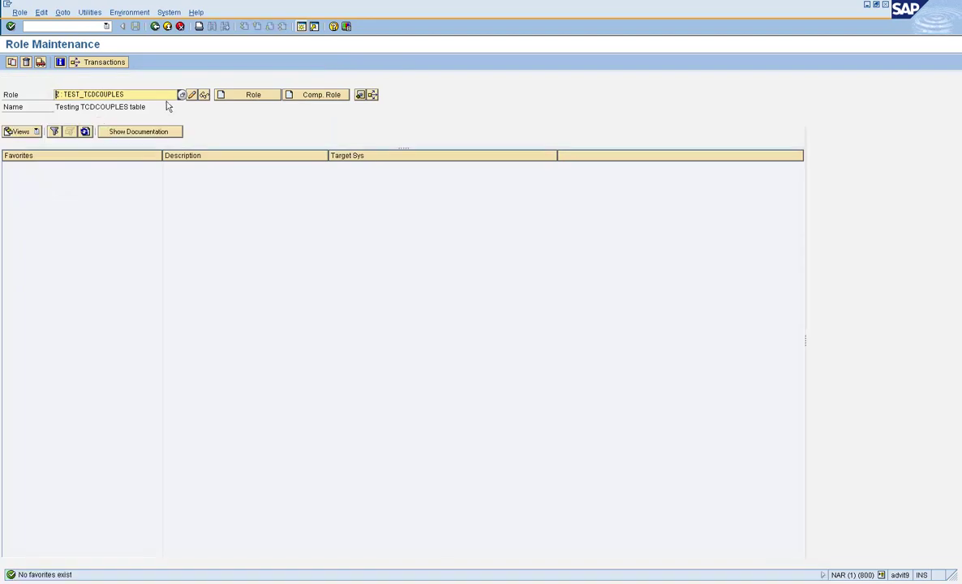
- Add transaction SU01 to the Z:TEST_TCDCOUPLES role menu, save, and go to Authorizations
click(193, 95)
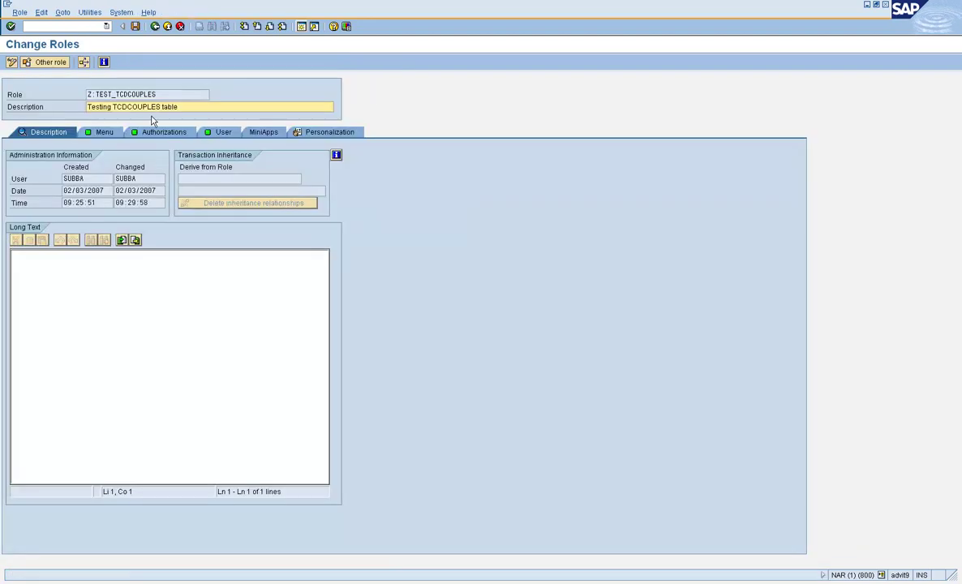
click(114, 133)
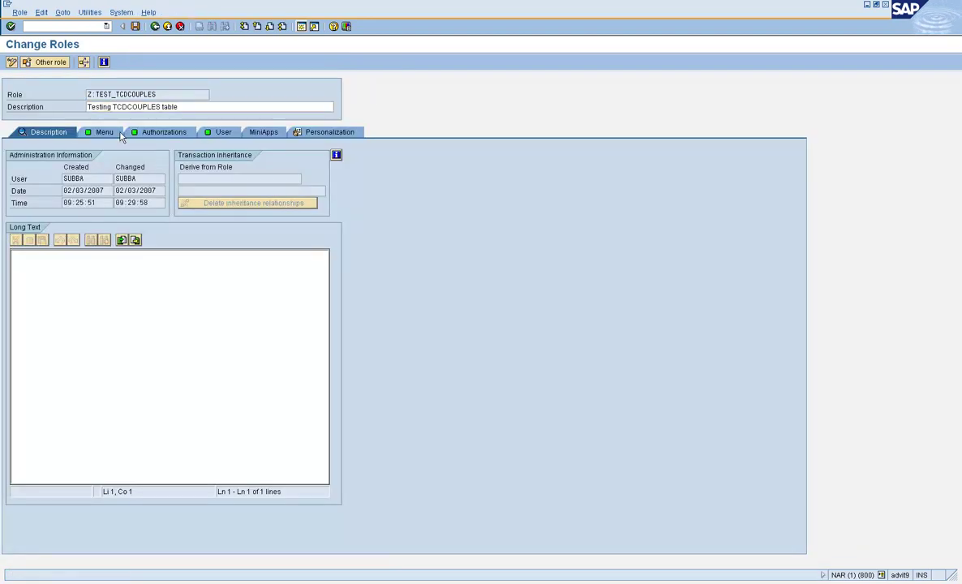
click(70, 155)
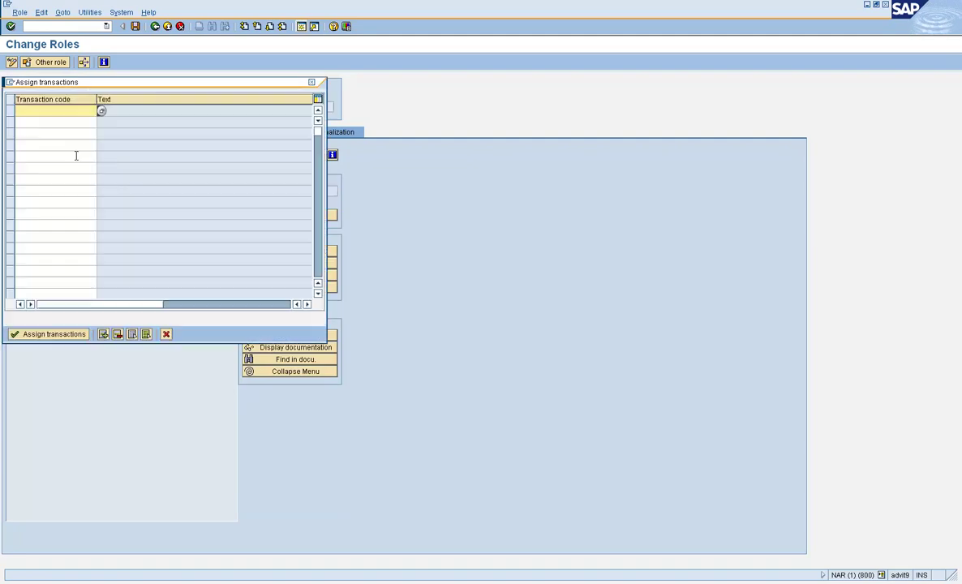
text(su0)
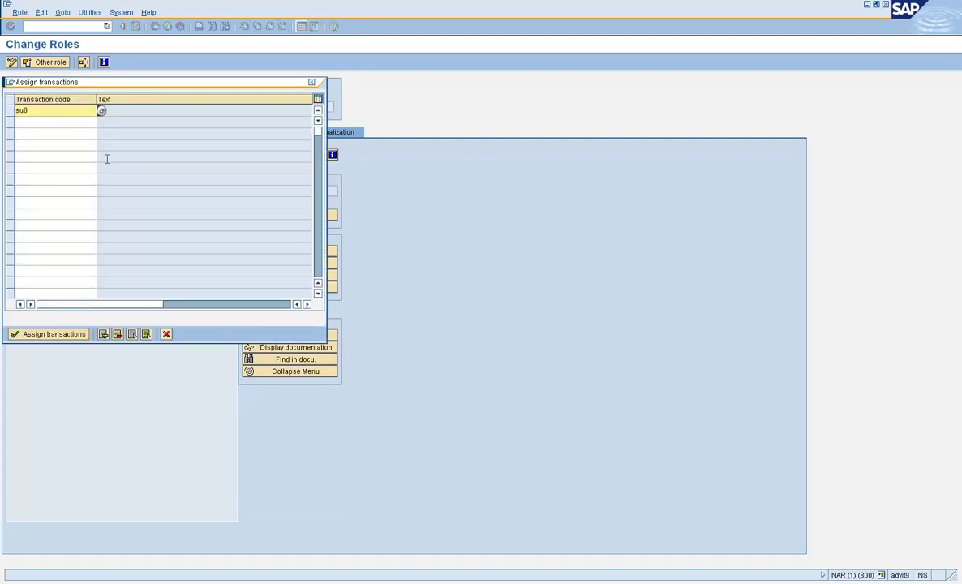
text(1)
key(Return)
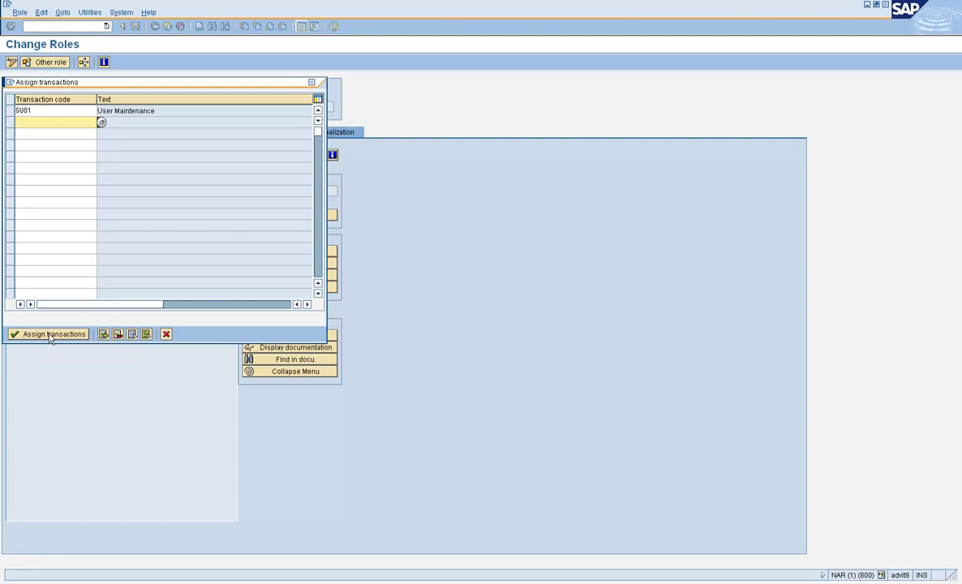
click(50, 335)
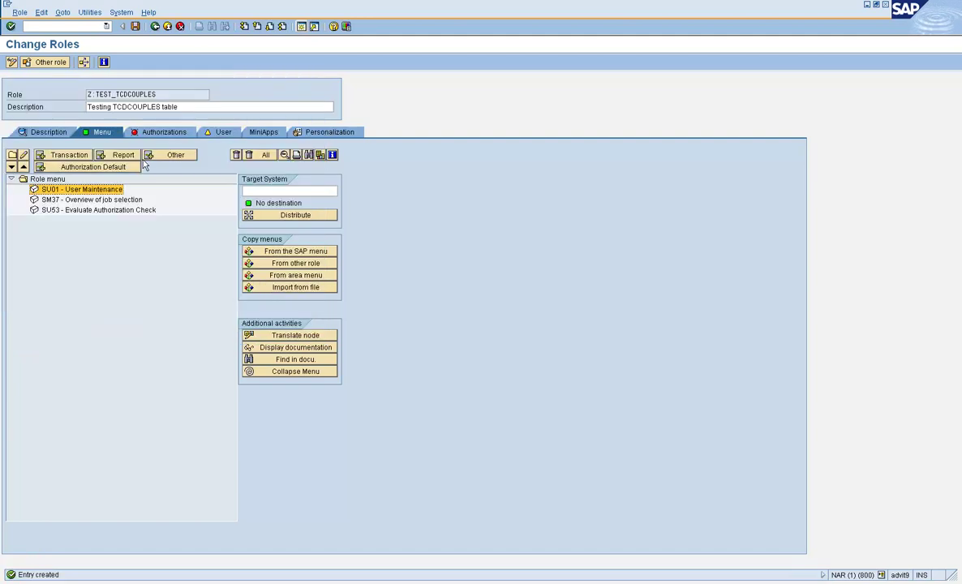
click(137, 30)
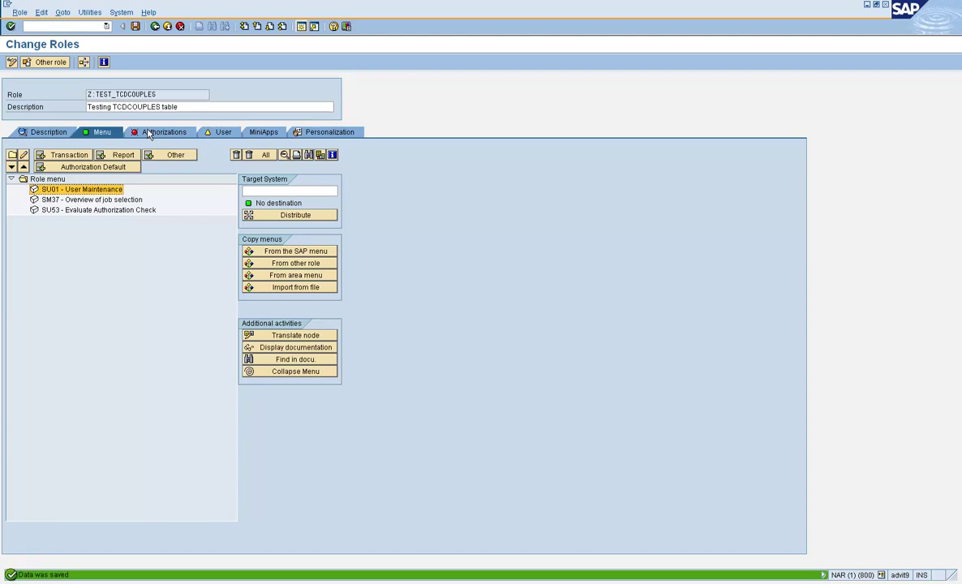
click(149, 134)
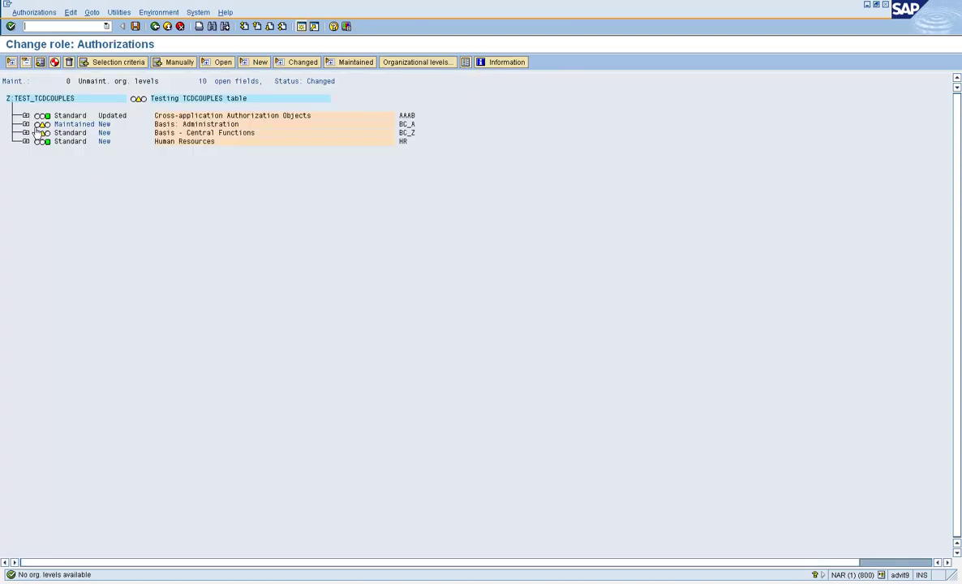
- Grant full authorization to the open Basis: Administration and Basis - Central Functions fields
click(41, 124)
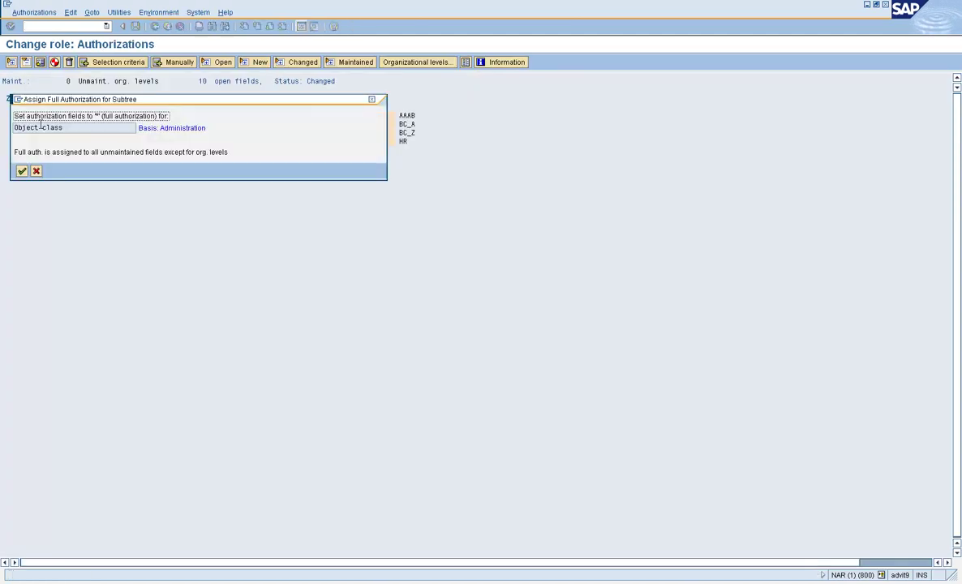
click(22, 170)
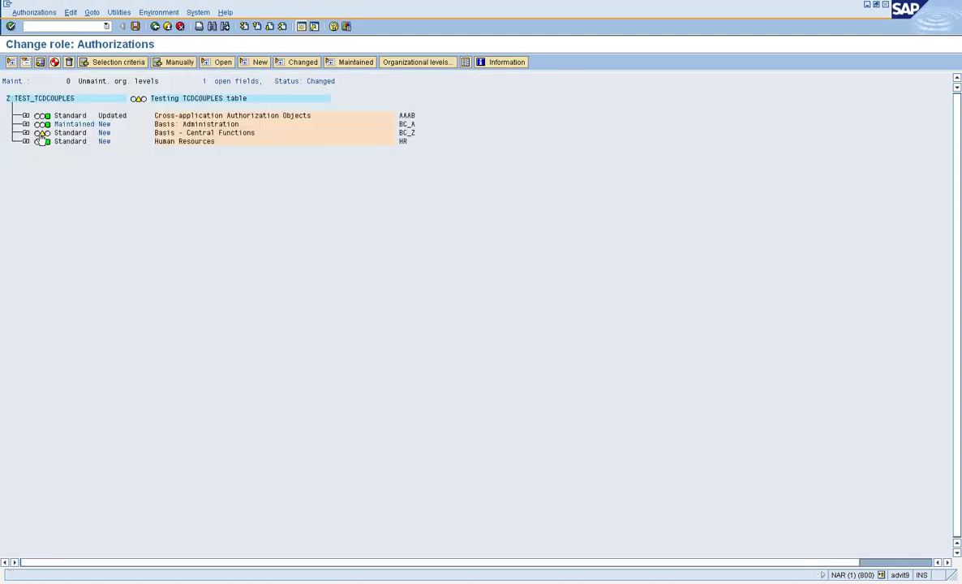
click(41, 132)
click(22, 170)
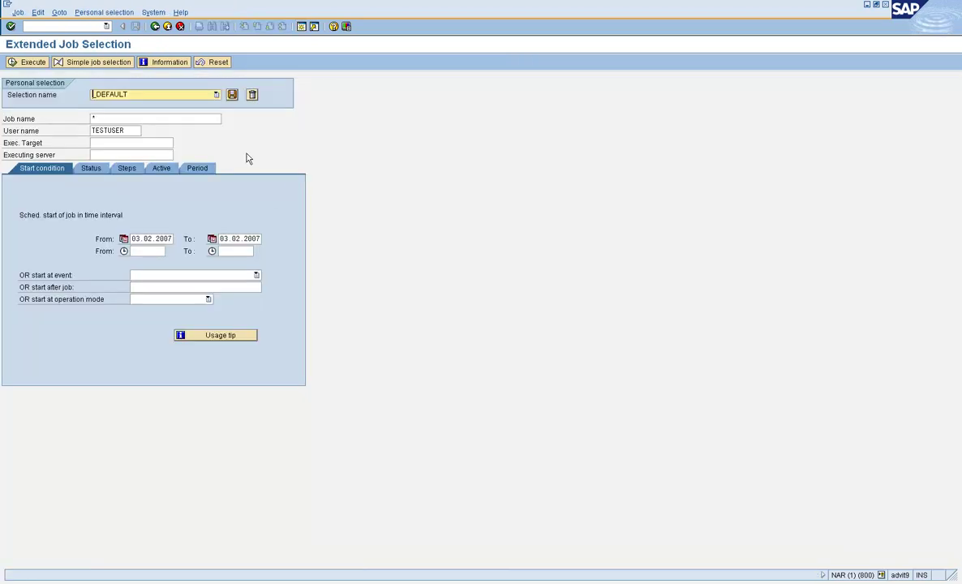
- Refresh the TEST user menu so SU01 appears, then launch SU01 User Maintenance
click(159, 29)
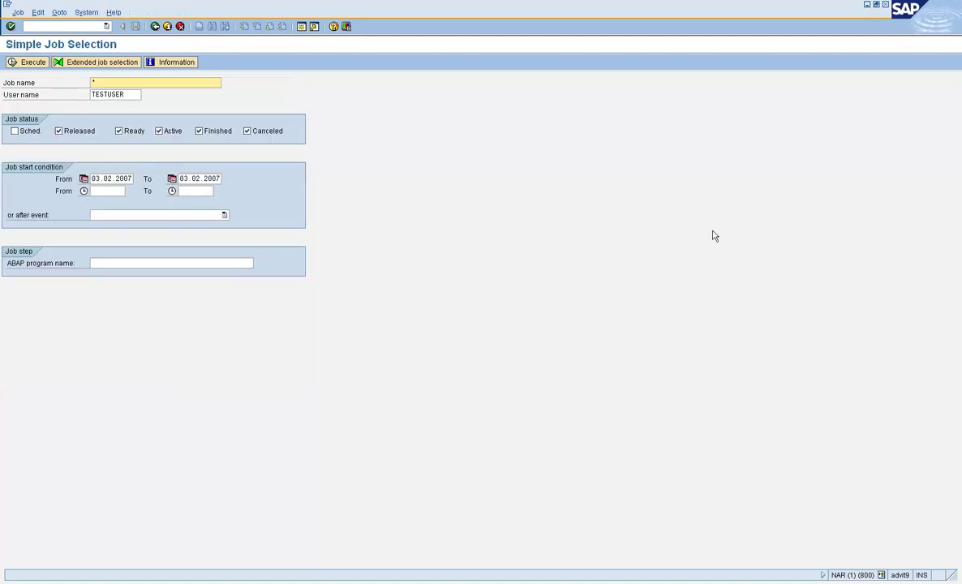
click(167, 27)
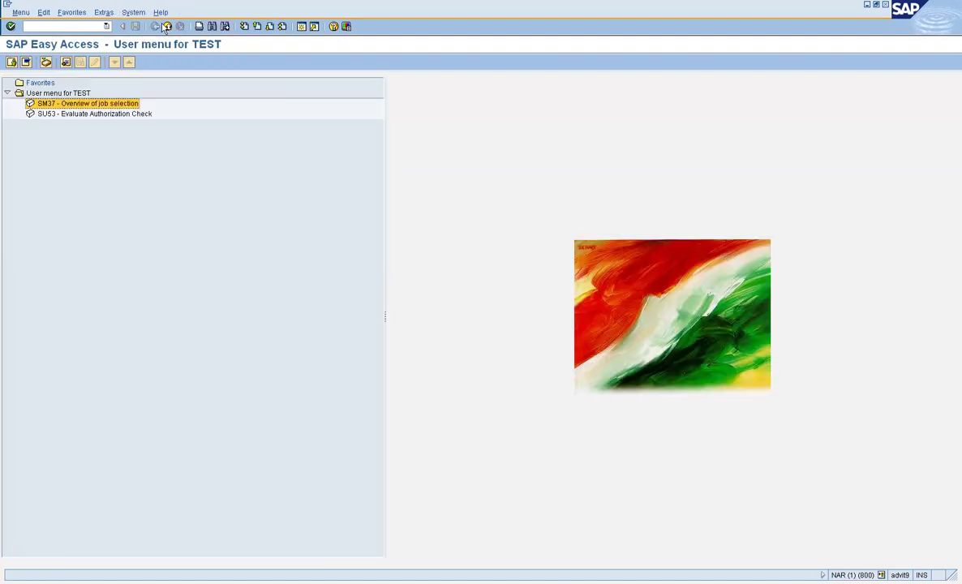
click(21, 13)
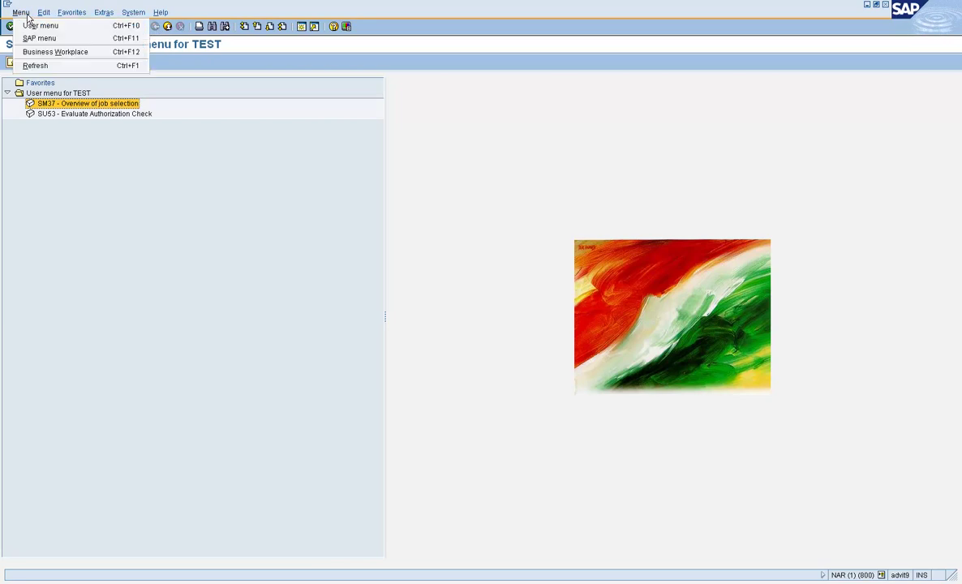
click(43, 68)
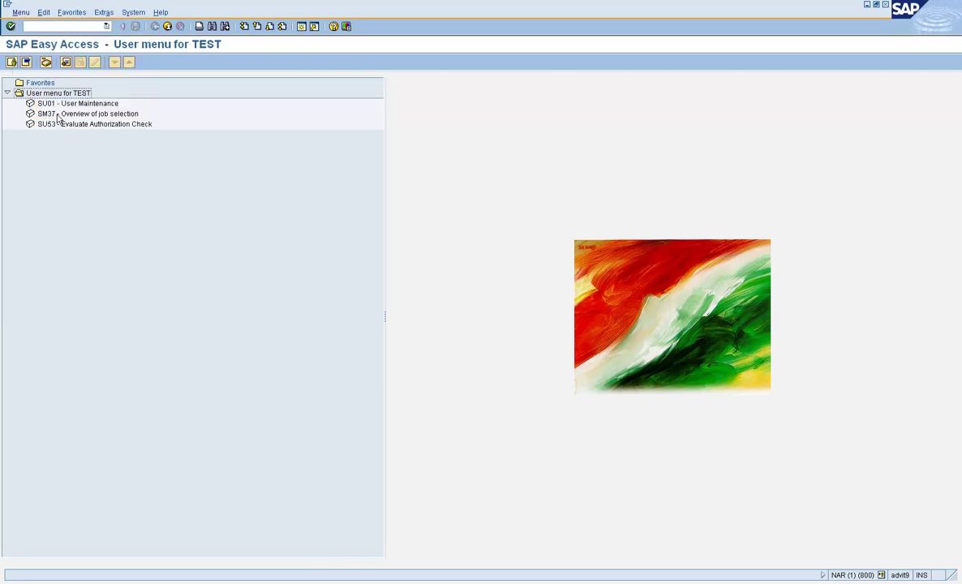
double_click(51, 105)
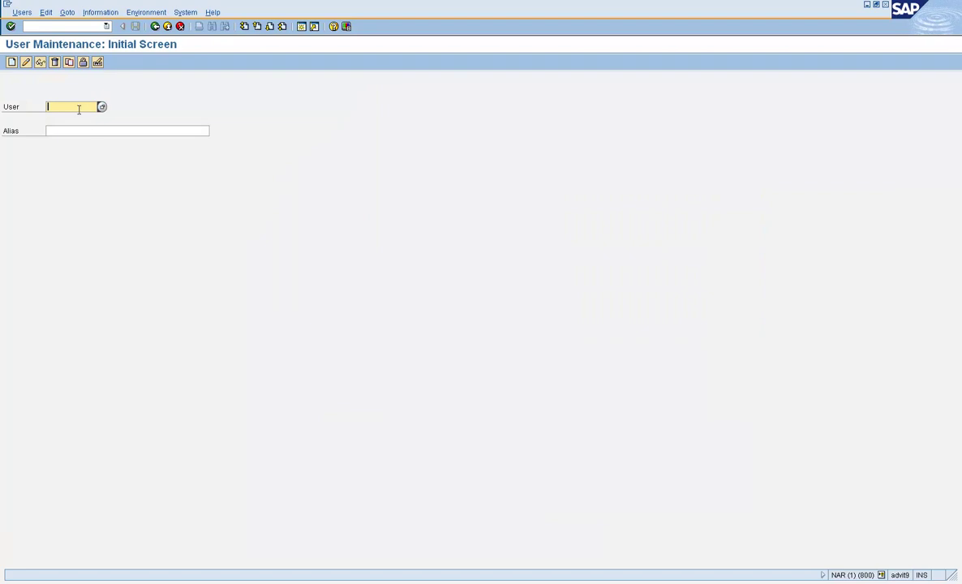
click(108, 13)
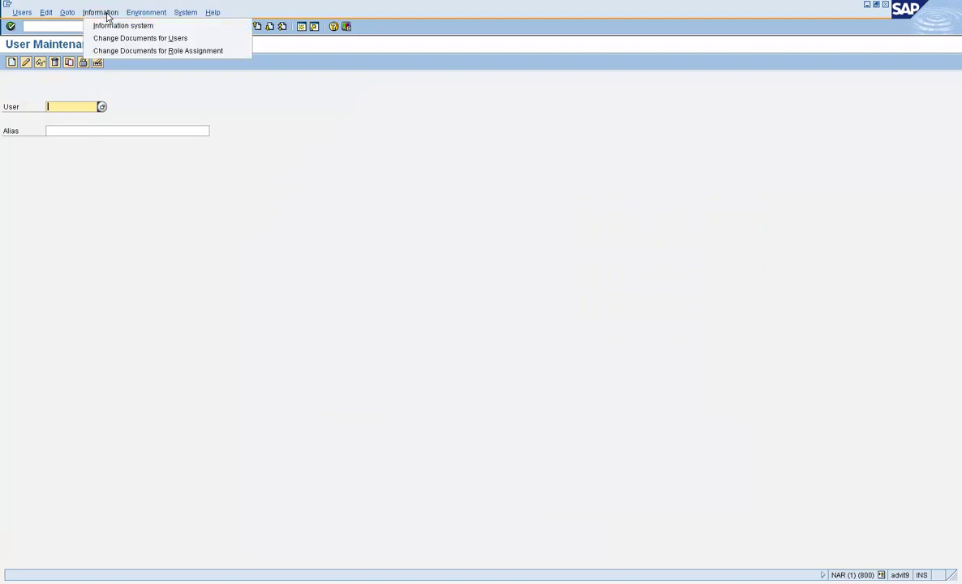
- Try Environment > Mass changes from SU01 and confirm SU10 is refused
mouse_move(134, 17)
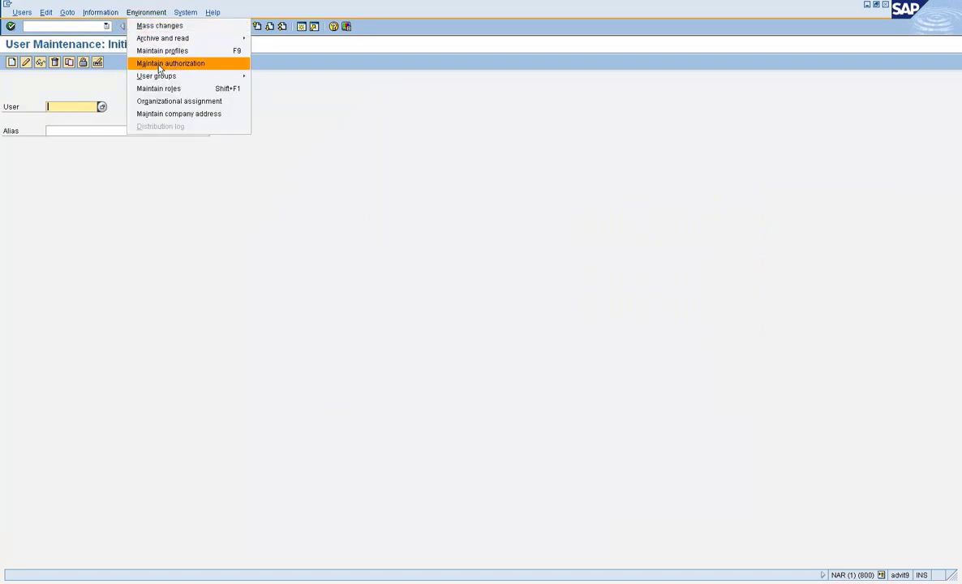
mouse_move(144, 76)
click(168, 29)
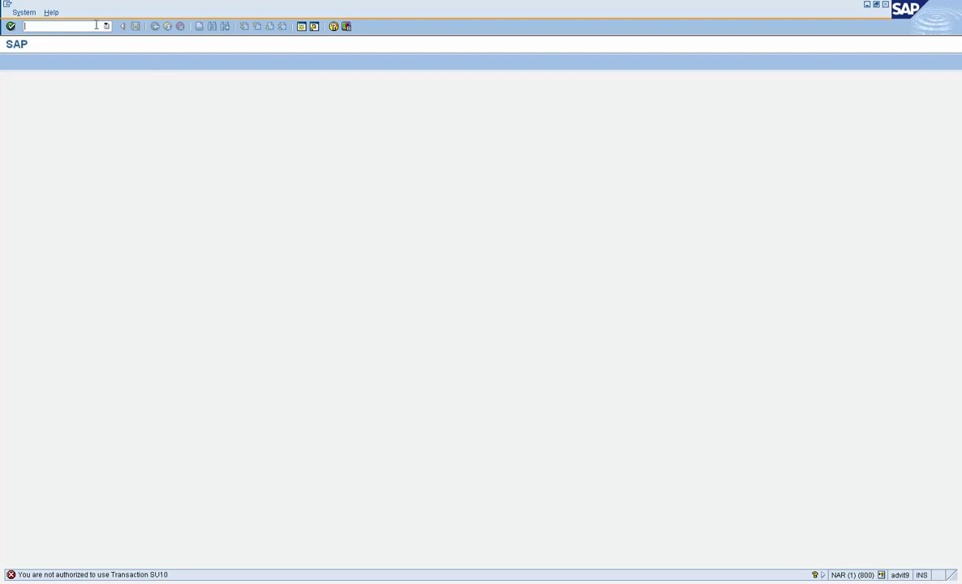
key(Return)
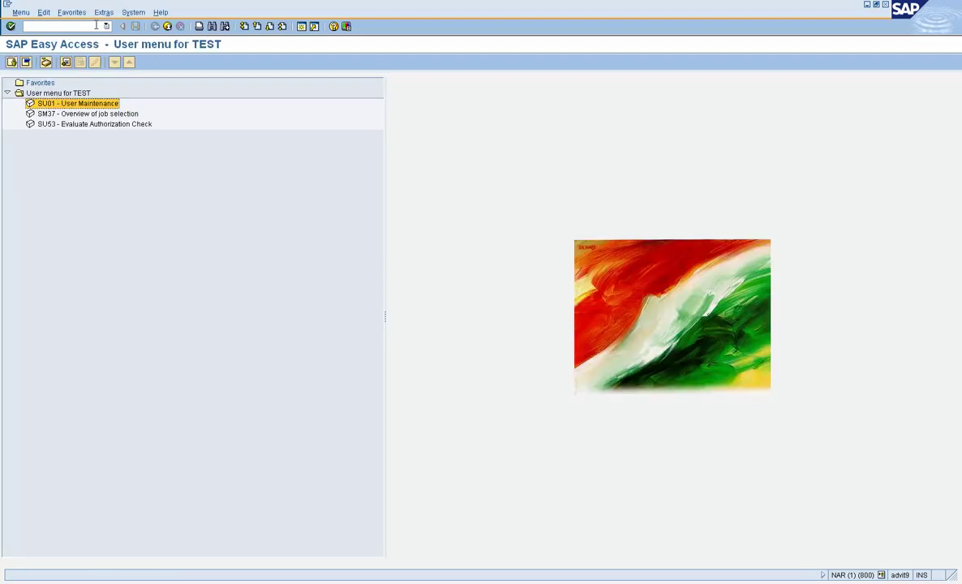
- Reopen SU01 and try Environment > User groups > Maintain, which fails for SUGR
double_click(57, 104)
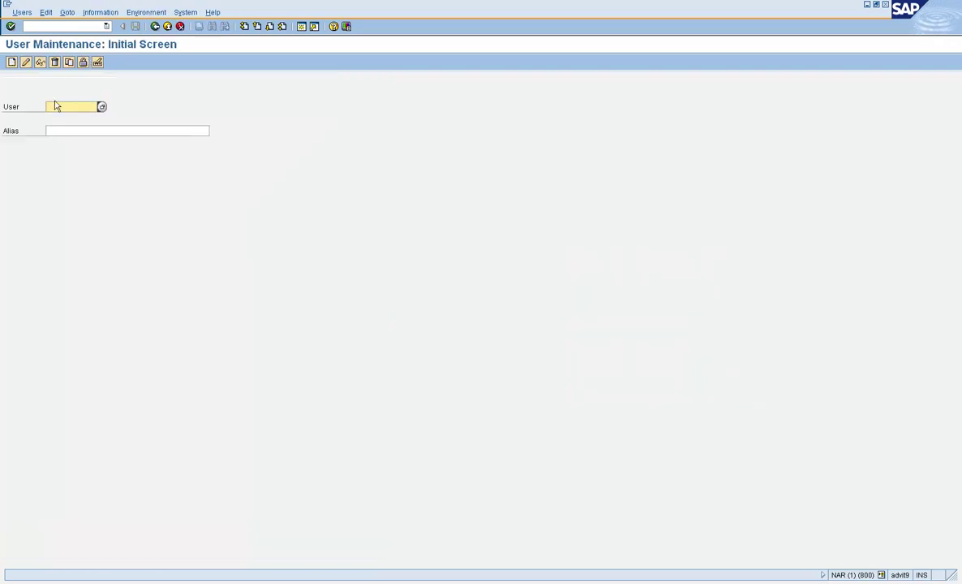
click(138, 12)
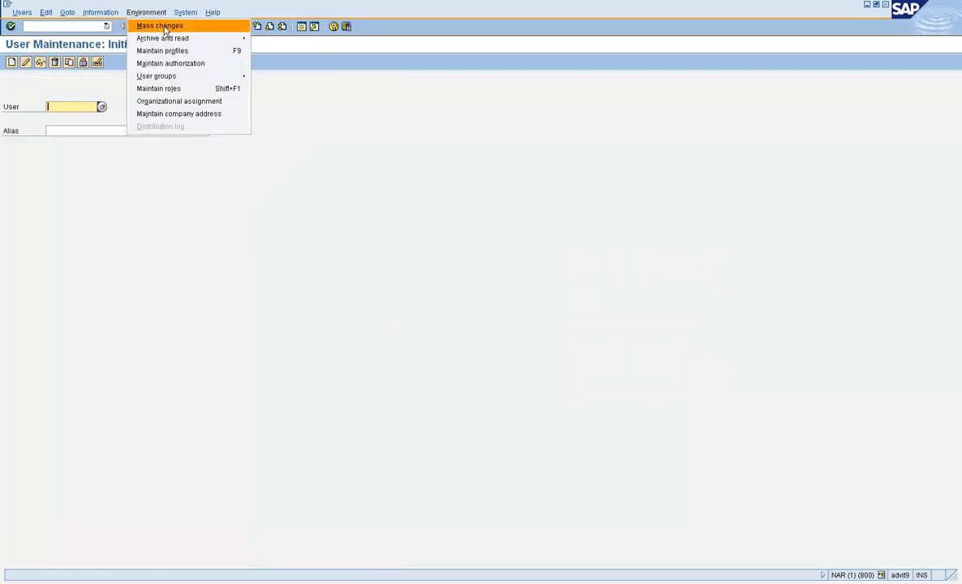
mouse_move(180, 76)
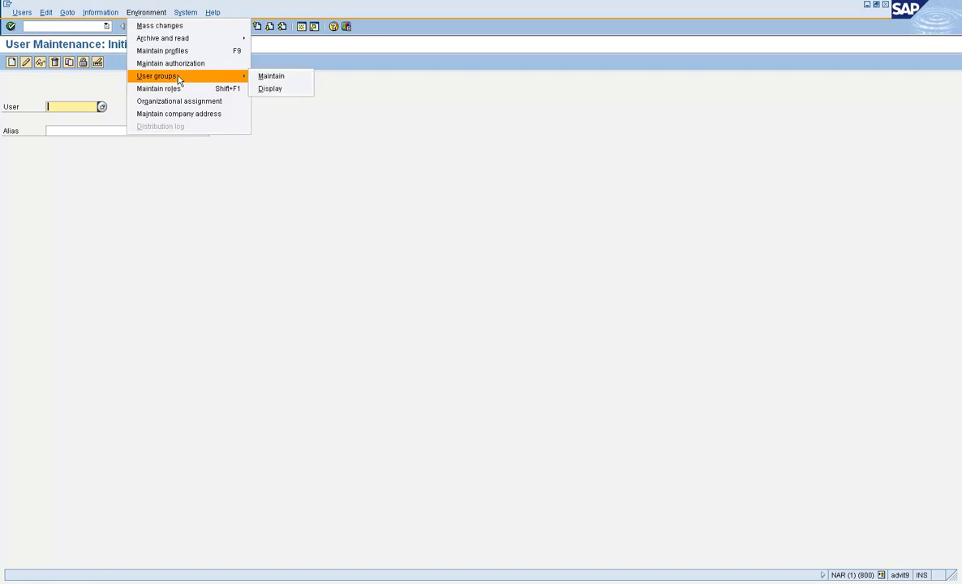
click(266, 79)
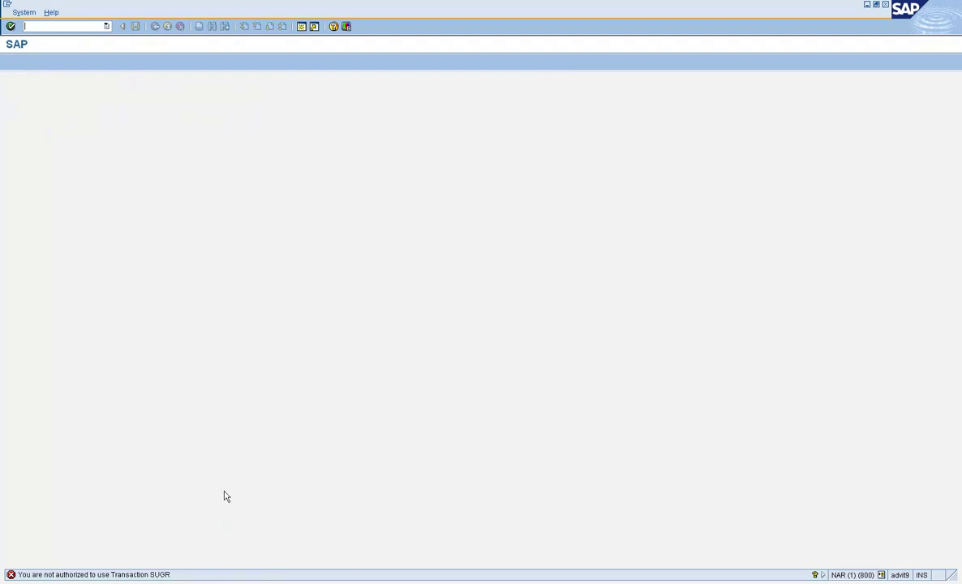
- Leave the role editor for the main menu and start SE97
text(/n)
key(Return)
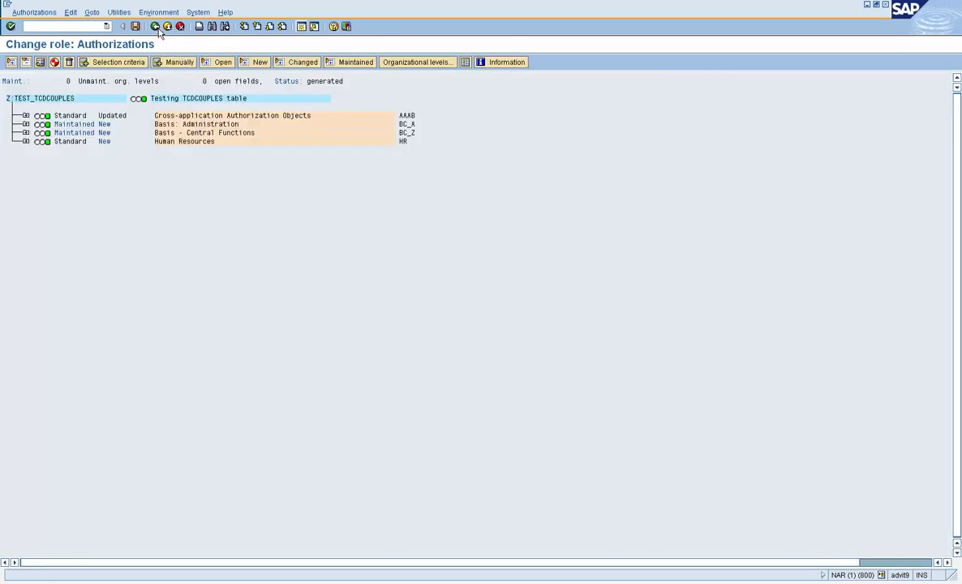
click(157, 29)
click(156, 29)
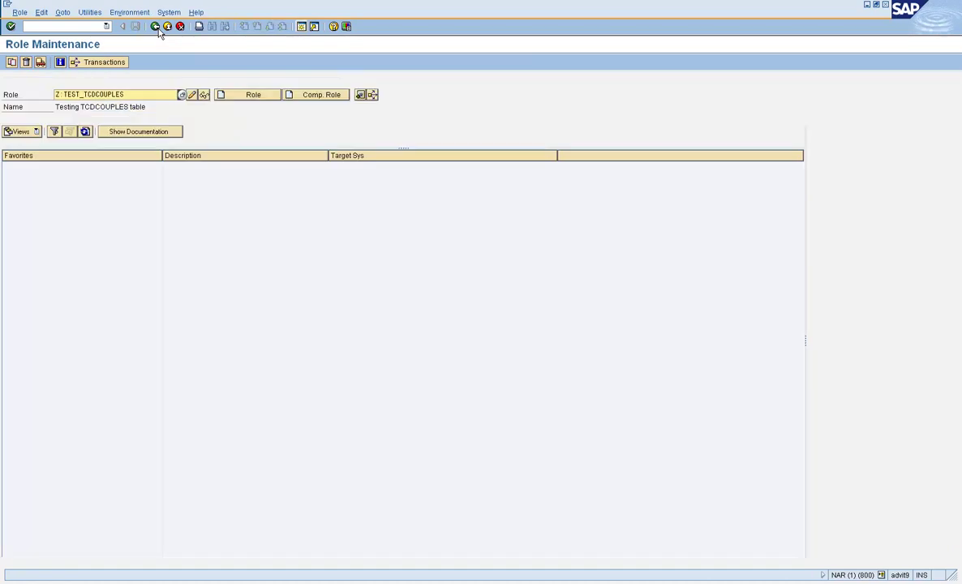
click(157, 28)
text(se97)
key(Return)
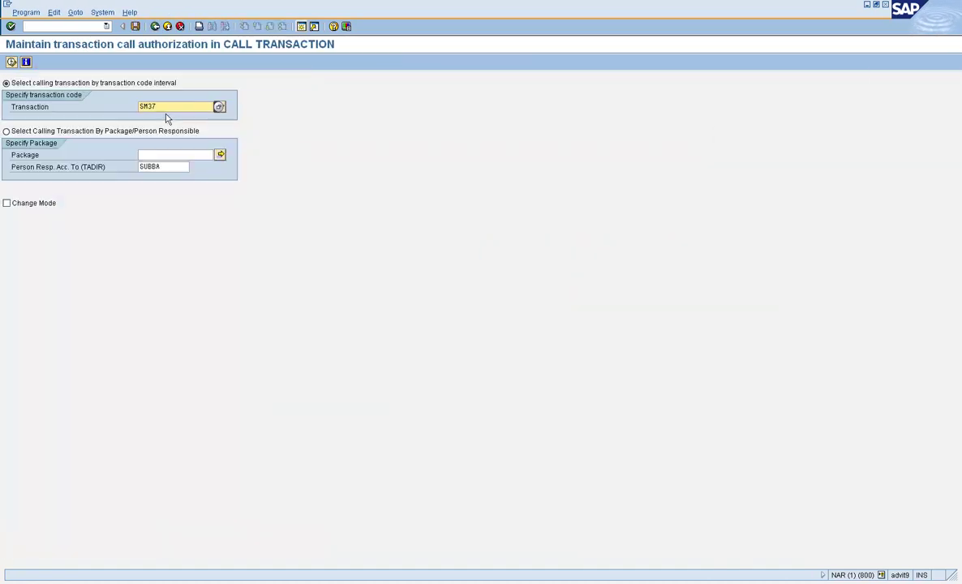
- Run SE97 for calling transaction SU01 in change mode, acknowledging the foreign-namespace notice
double_click(171, 103)
text(SU01)
click(57, 204)
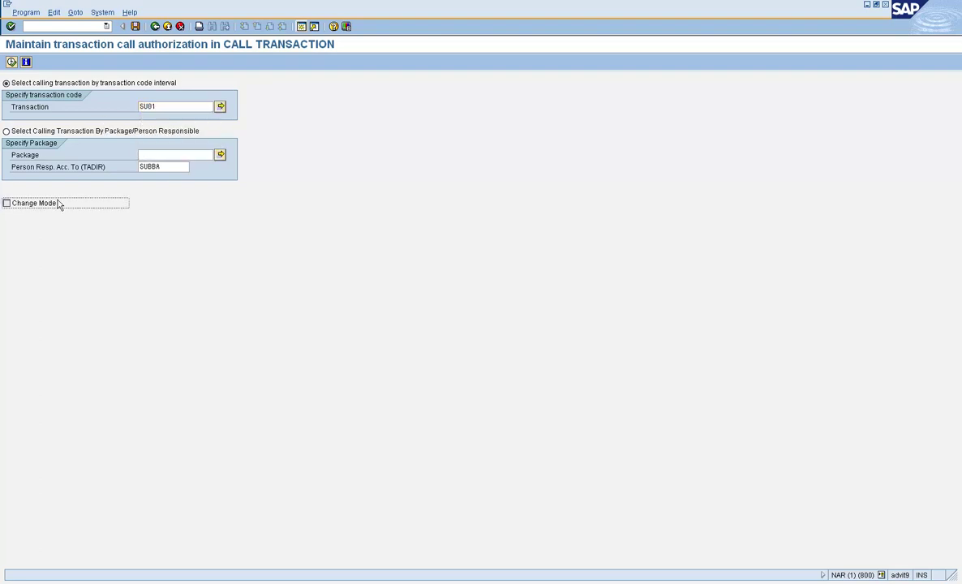
click(11, 62)
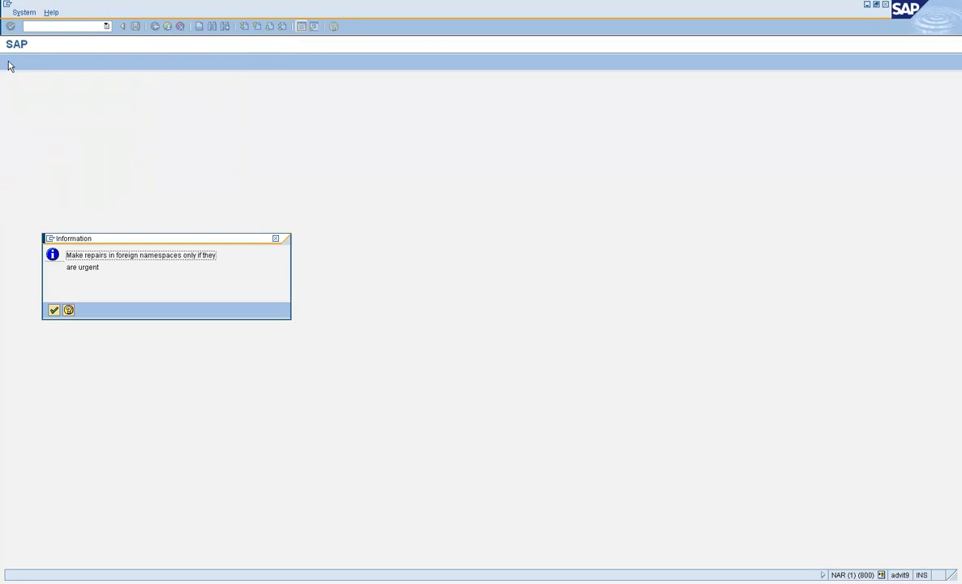
click(53, 311)
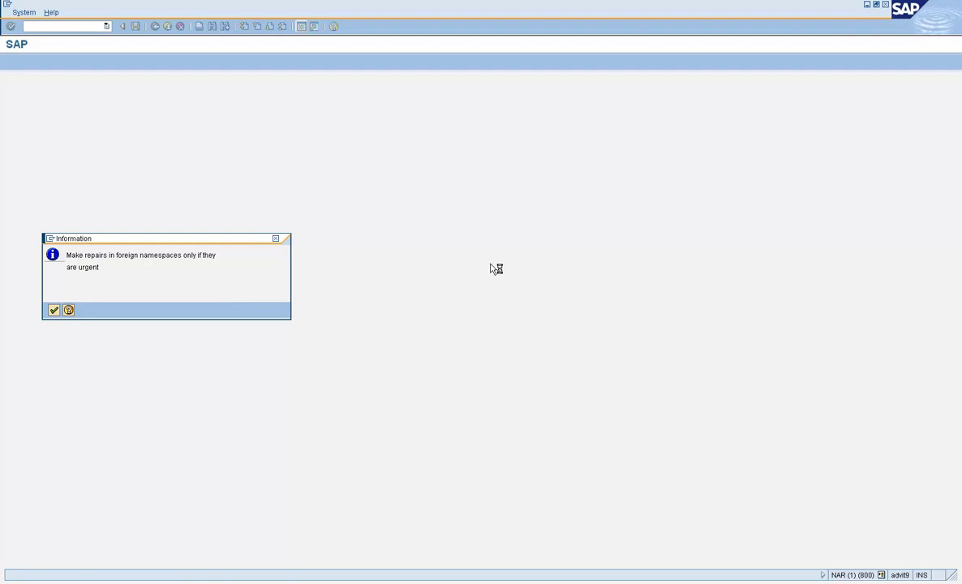
key(Return)
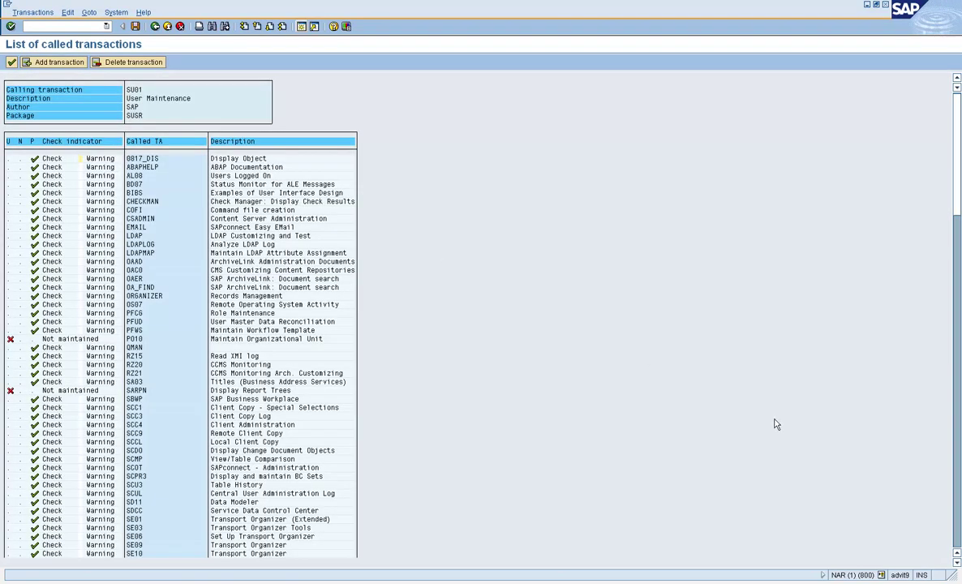
- Set SU10 and SUGR to Do not check under SU01 and save to the Testing TCDCOUPLES request
click(958, 495)
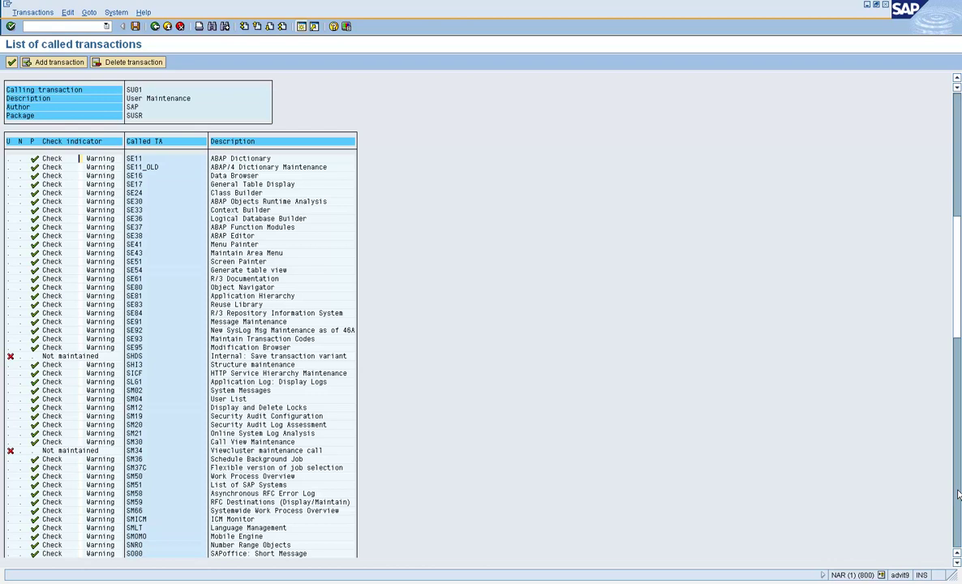
click(958, 495)
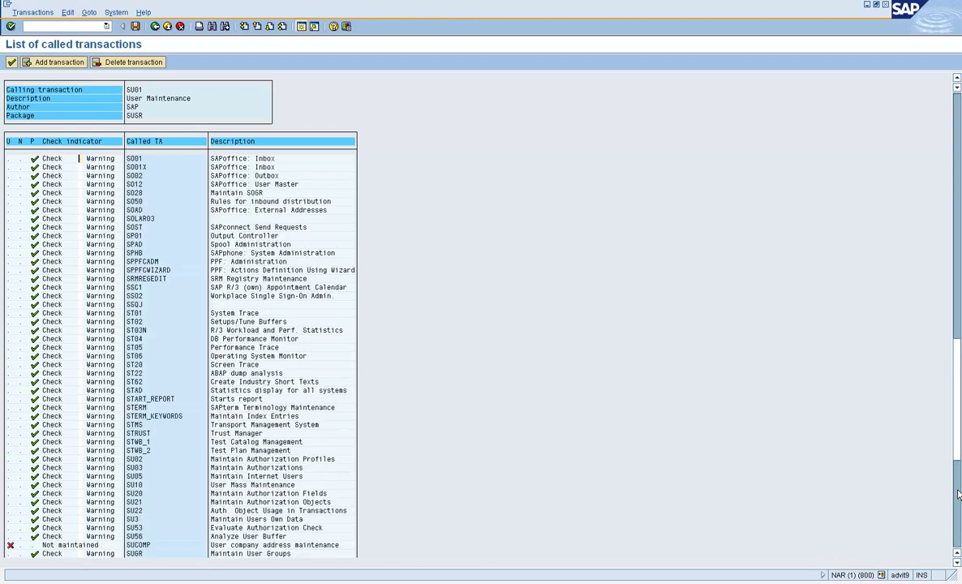
click(130, 485)
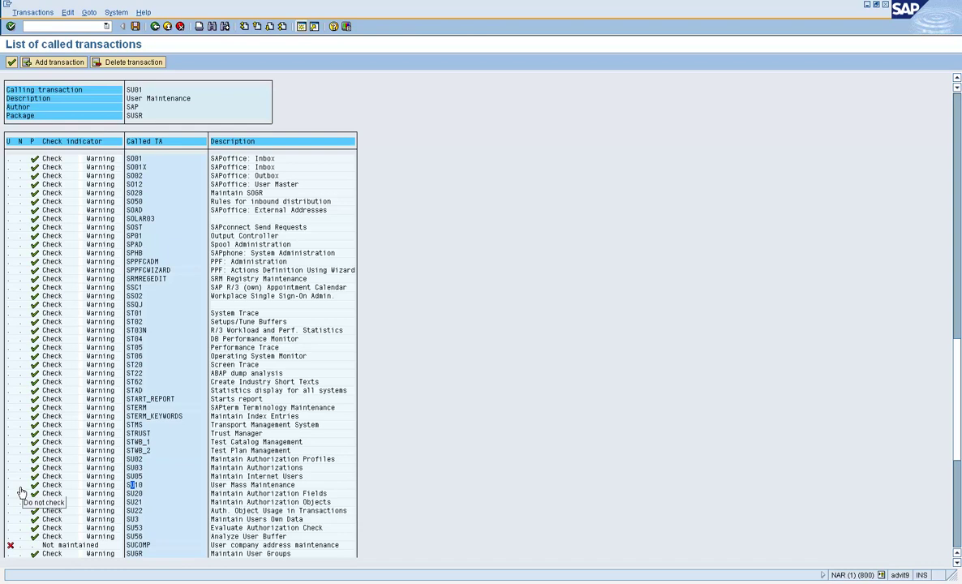
click(22, 487)
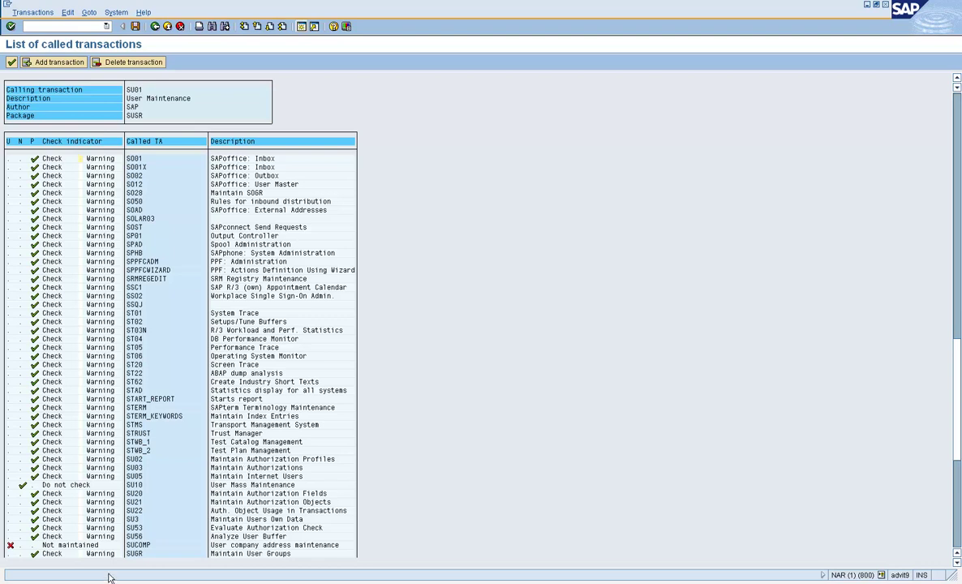
click(22, 554)
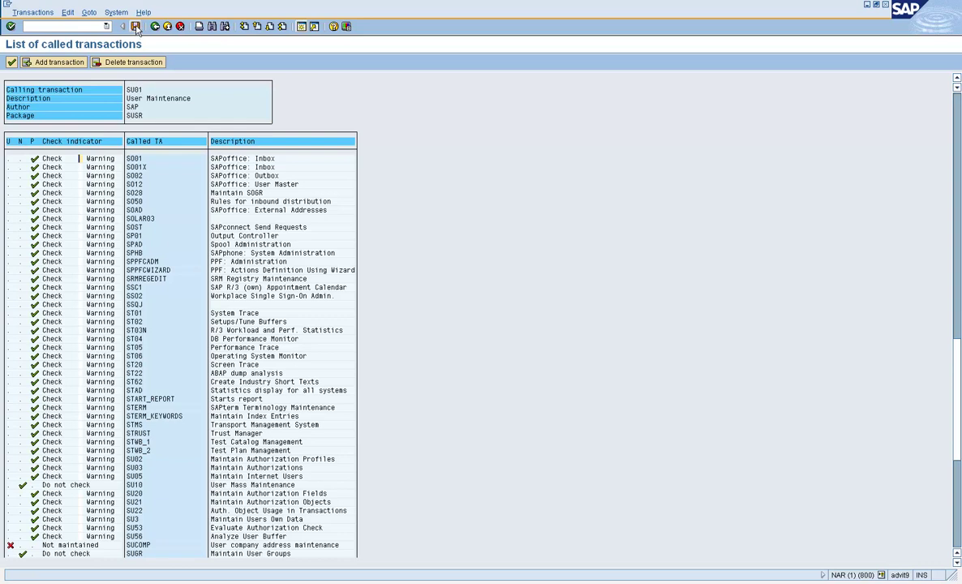
click(136, 27)
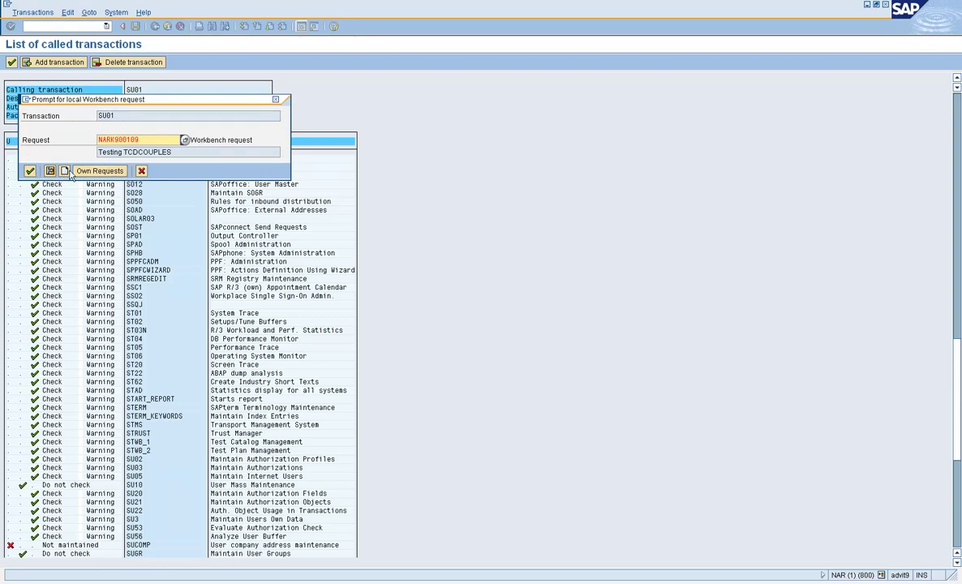
click(30, 171)
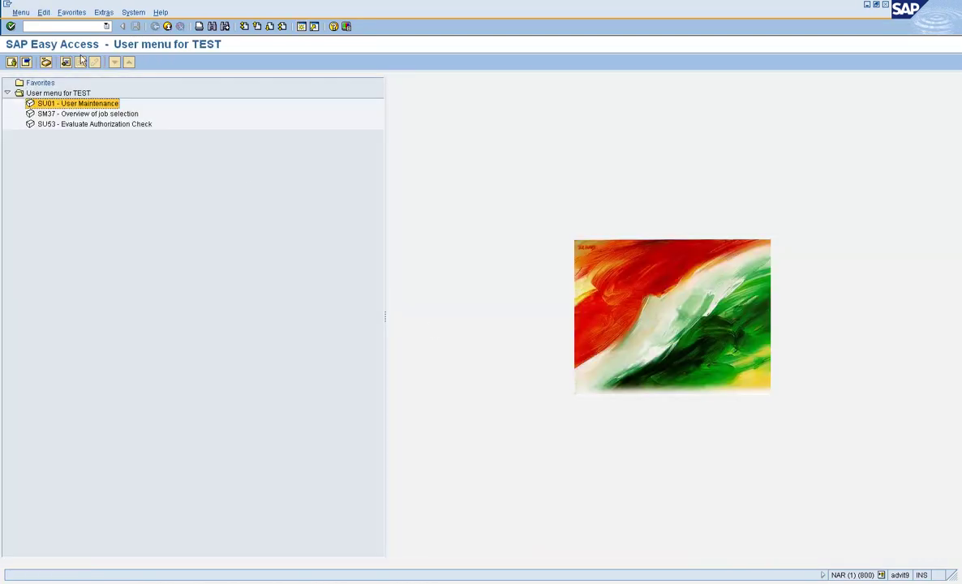
- As TEST, open SU01 and confirm Environment > Mass changes now reaches SU10
double_click(50, 106)
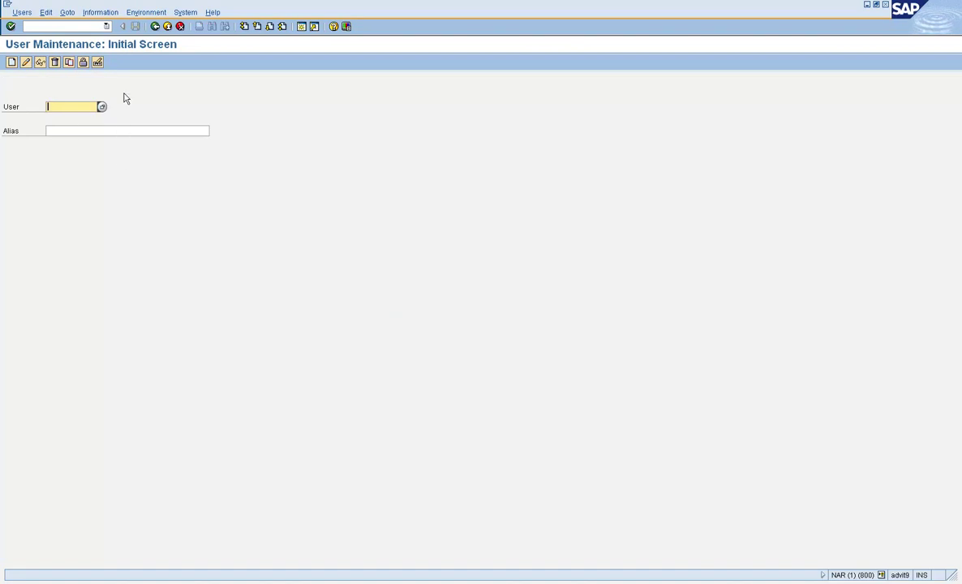
click(115, 14)
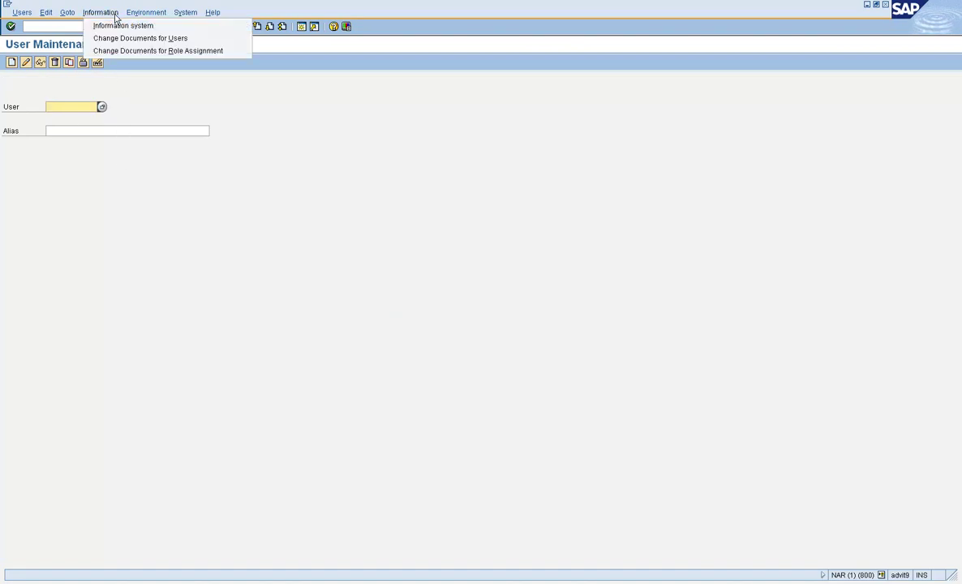
click(146, 14)
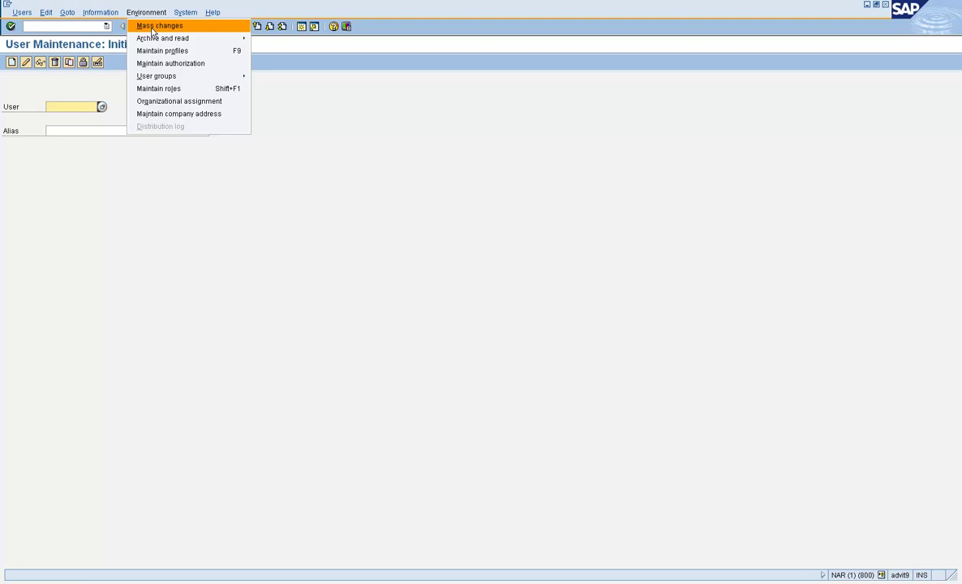
click(152, 26)
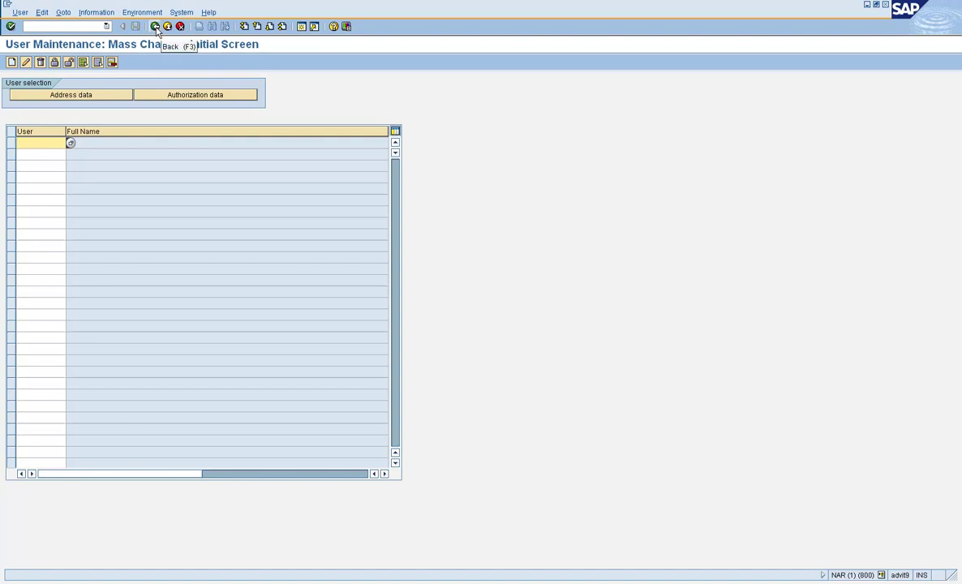
click(155, 27)
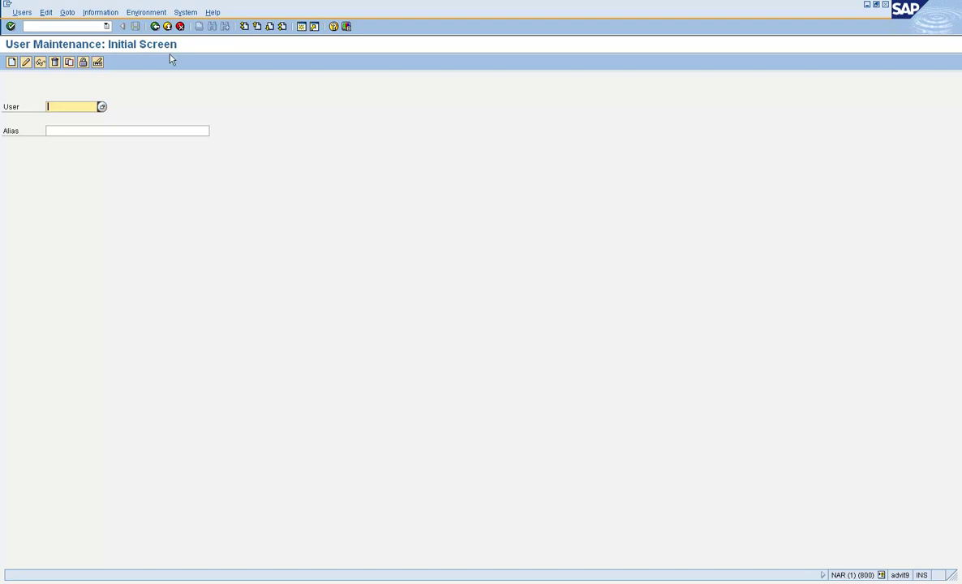
- Confirm Environment > User groups now opens SUGR maintenance without an authorization error
click(128, 12)
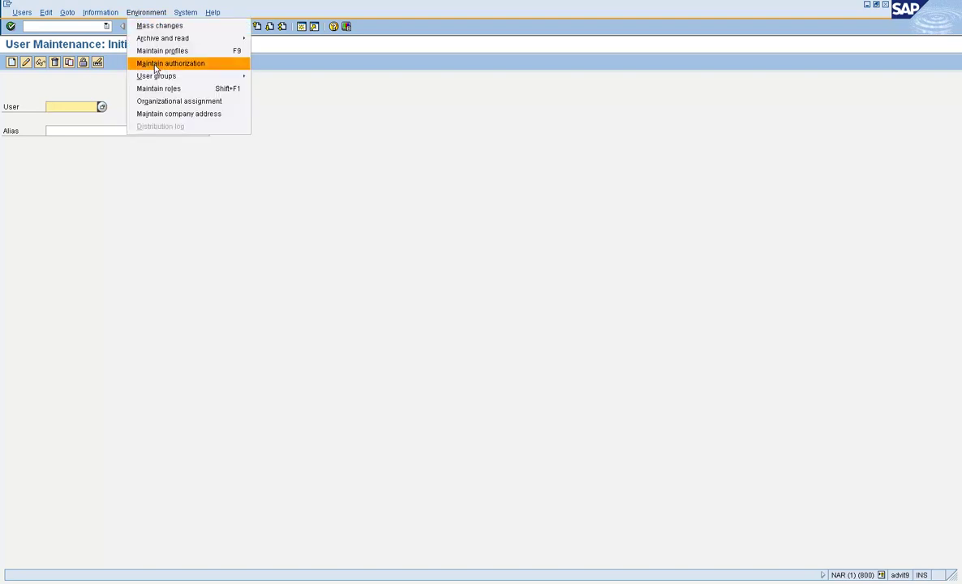
mouse_move(156, 75)
click(283, 80)
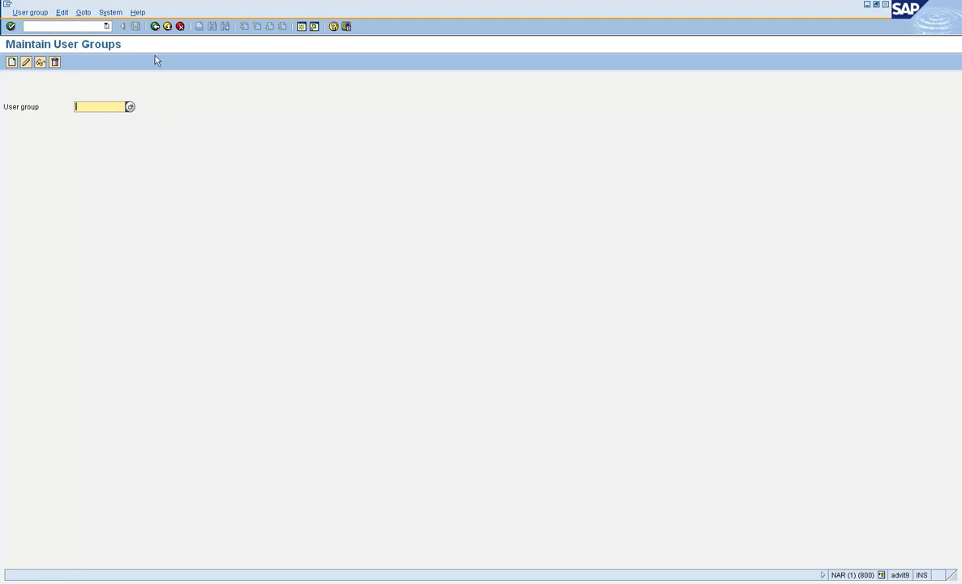
click(155, 26)
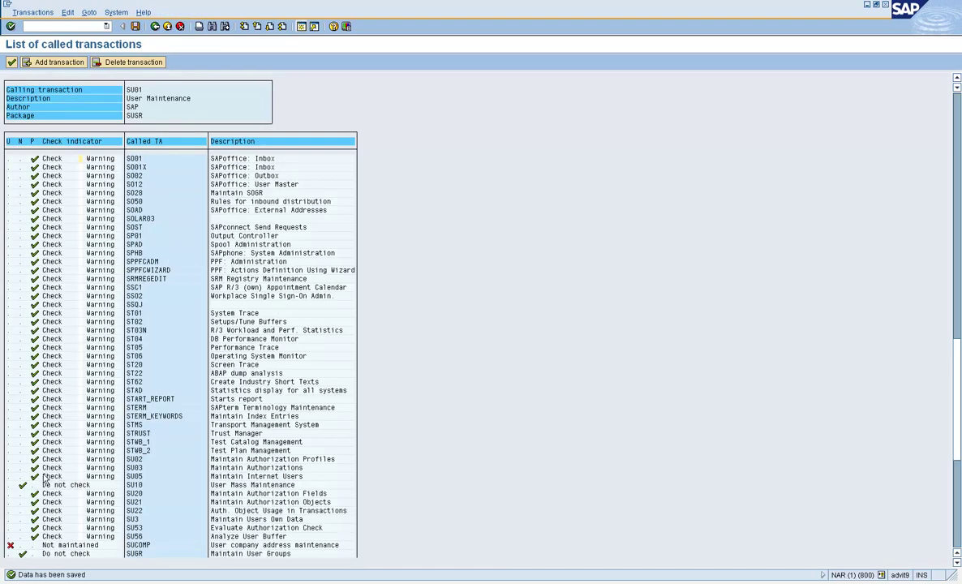
- Restore Check for SU10 and SUGR in column P
click(35, 485)
click(35, 555)
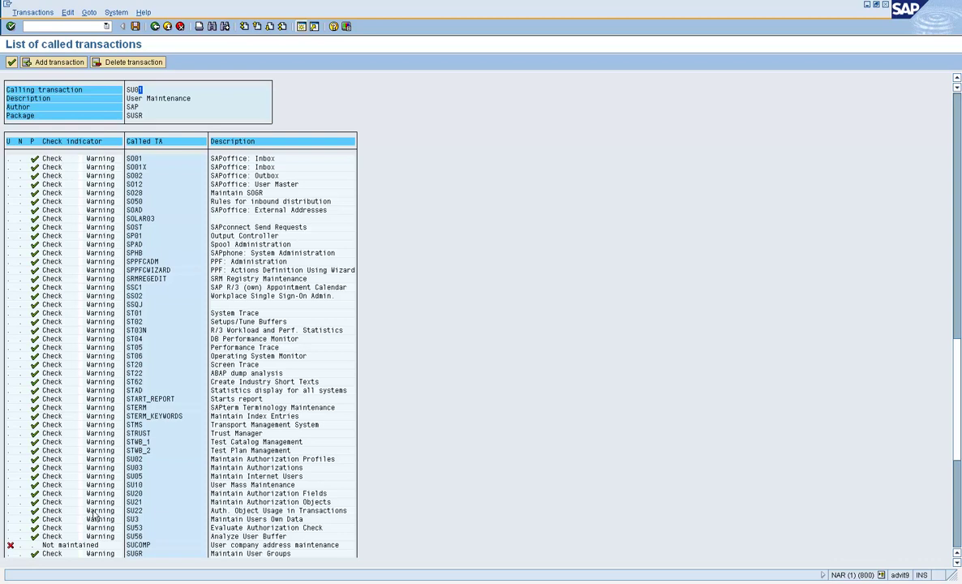
click(55, 485)
- Save the changed check indicators on leaving the list and return to the selection screen
click(155, 26)
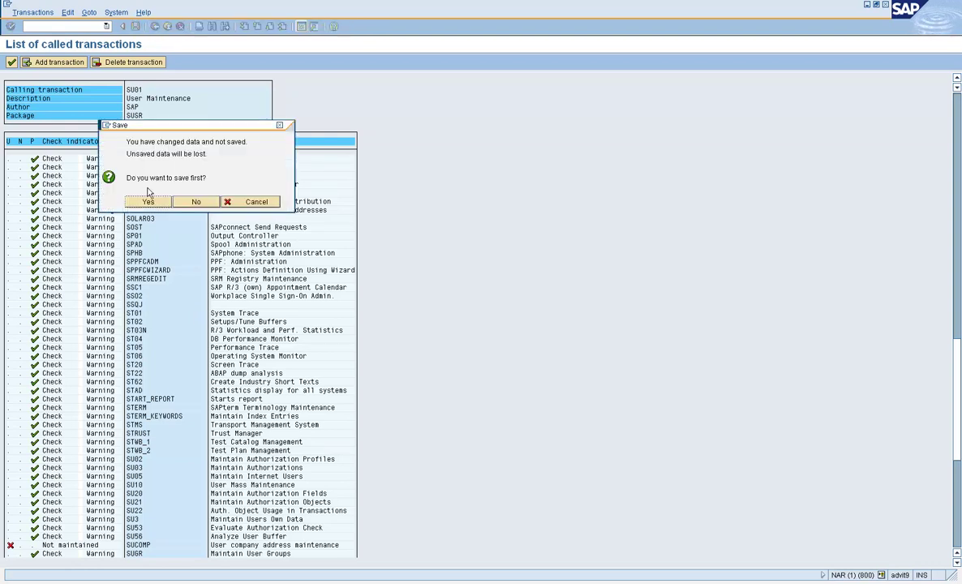
click(151, 202)
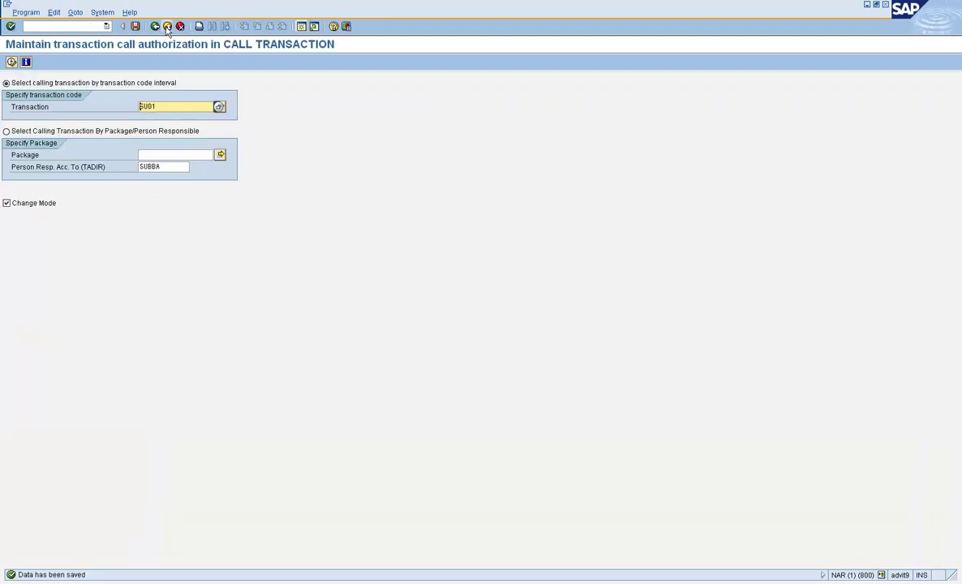
click(155, 27)
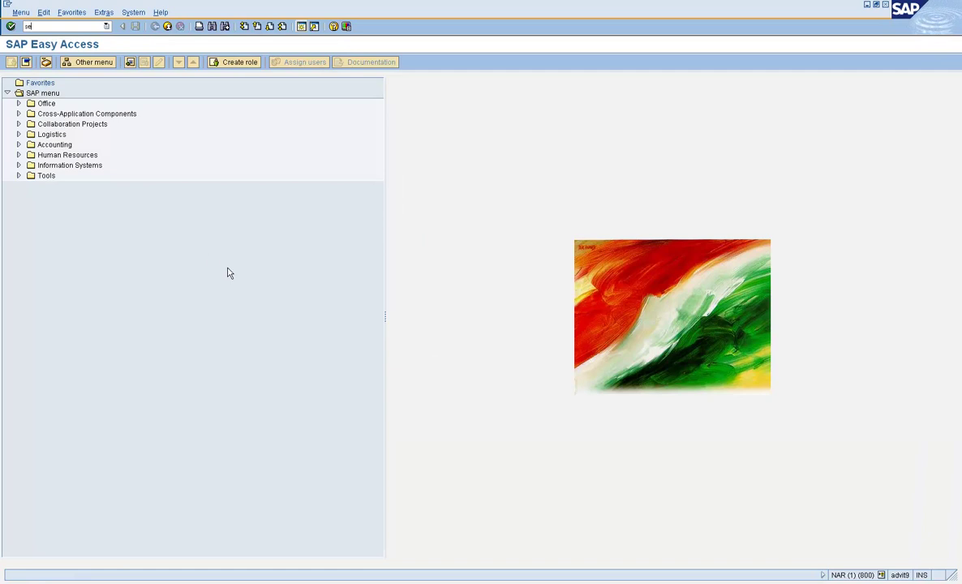
- Open table TCDCOUPLES in the Data Browser (SE16)
key(Return)
text(tcdcouples)
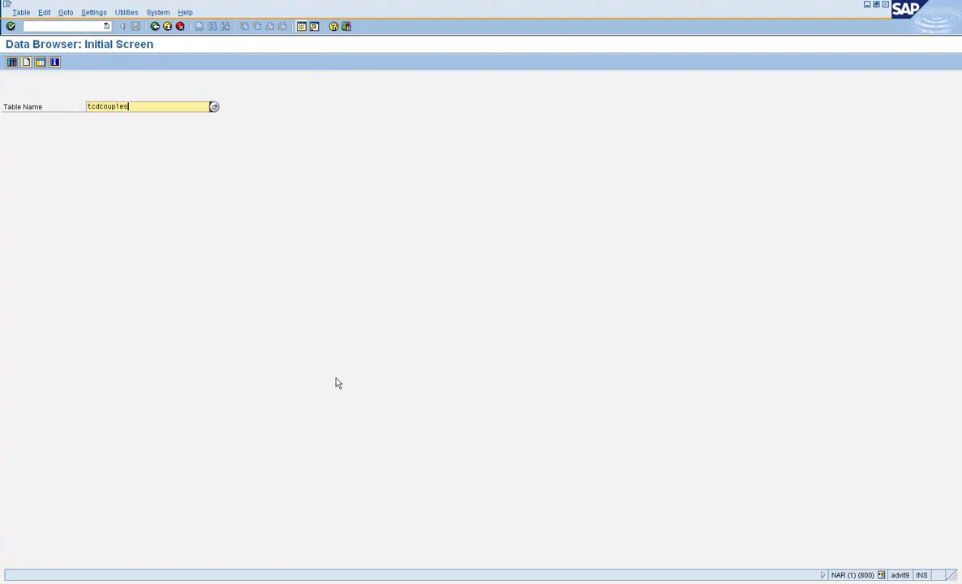
key(Return)
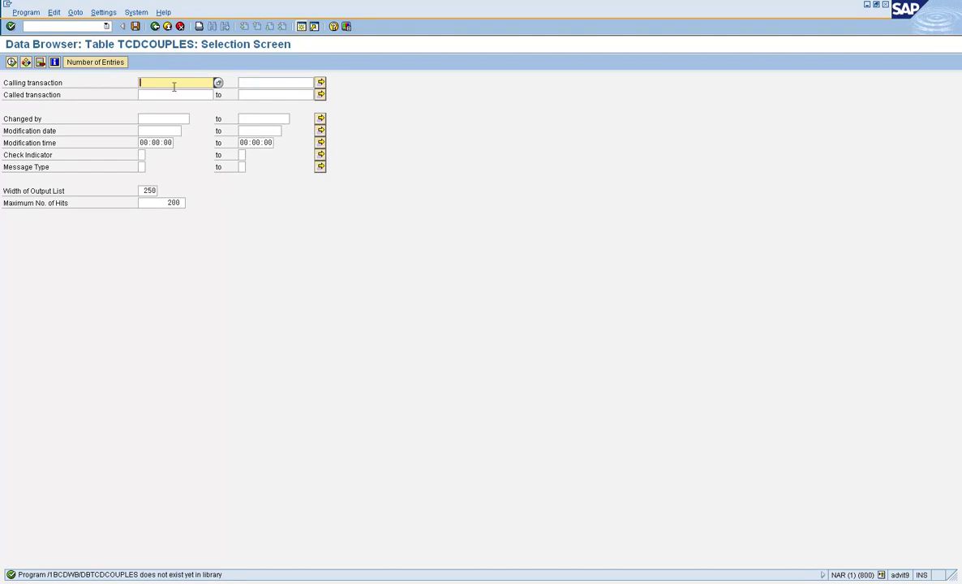
- List TCDCOUPLES entries for SU01 calling SU10, then return to the table-name screen
text(SU01)
key(Return)
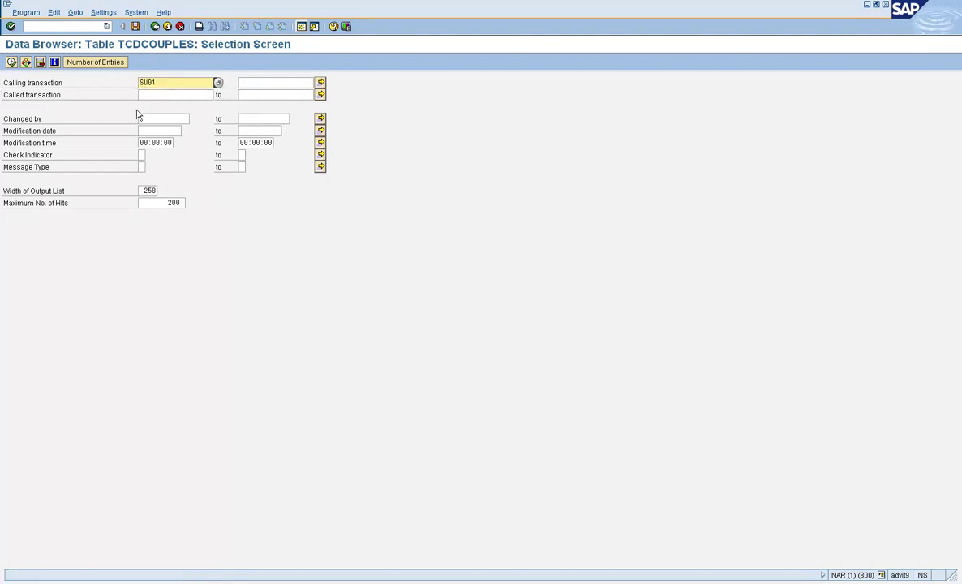
click(147, 94)
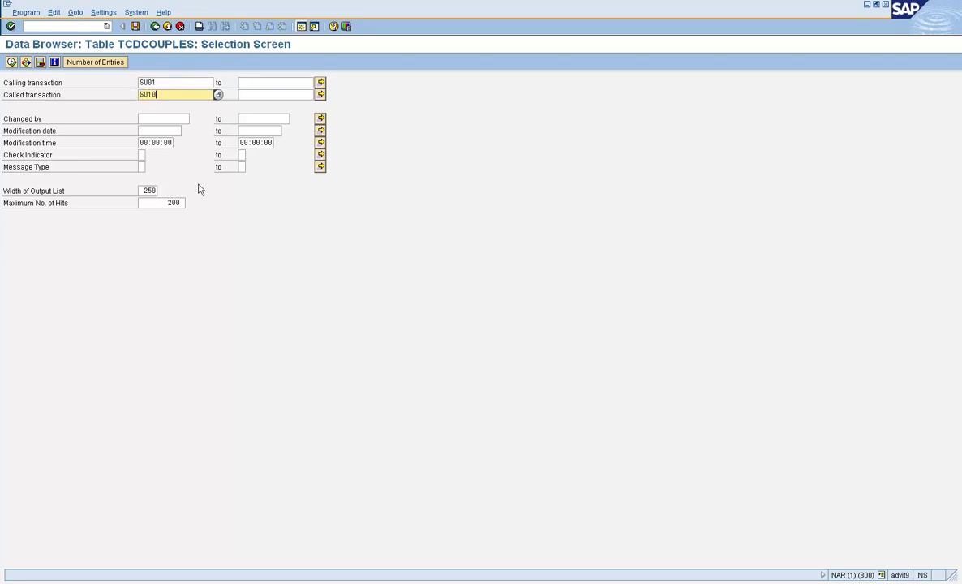
click(11, 61)
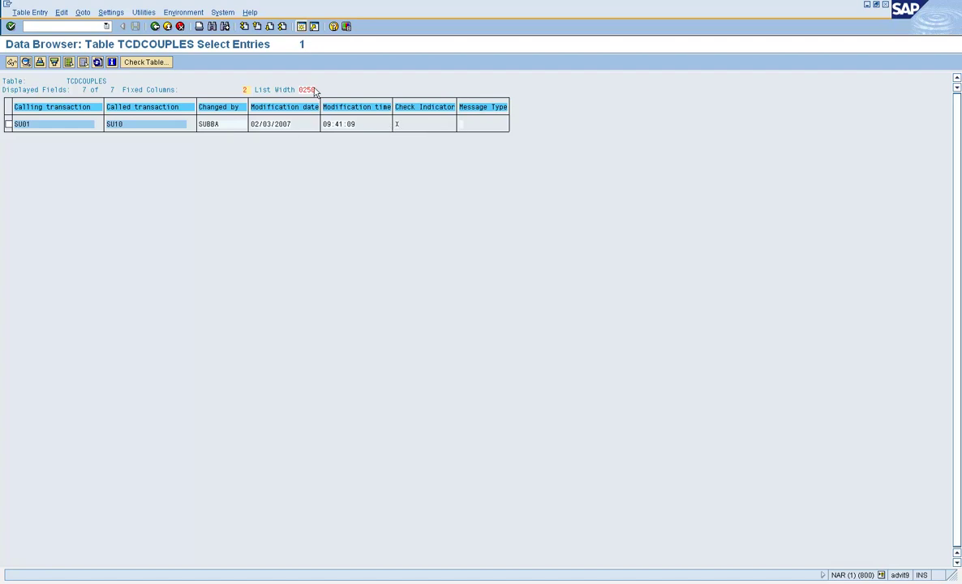
click(156, 27)
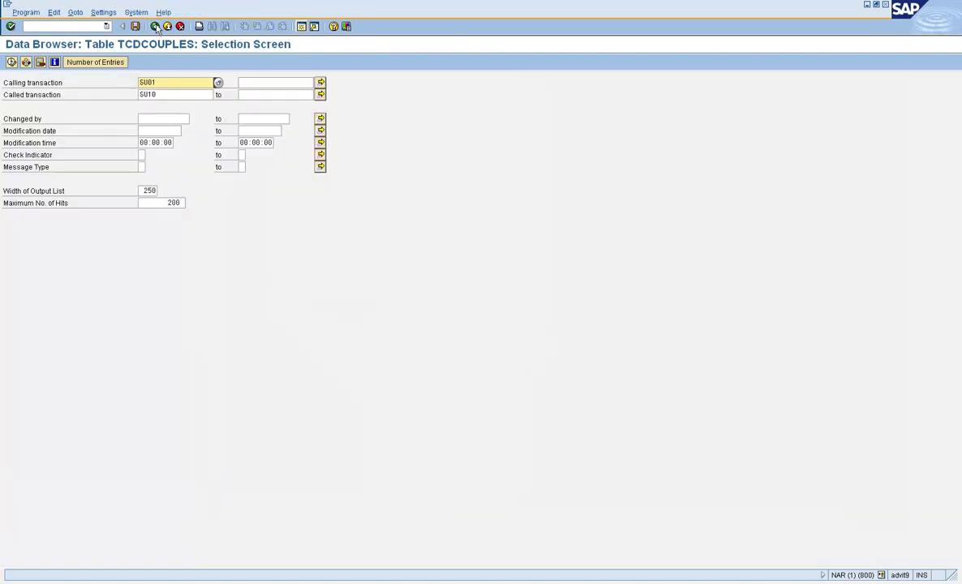
click(156, 27)
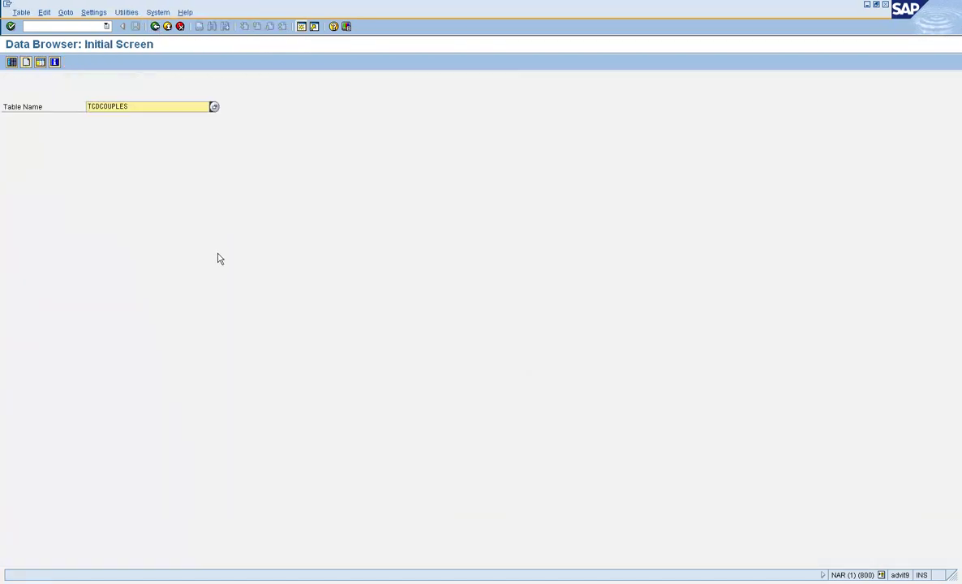